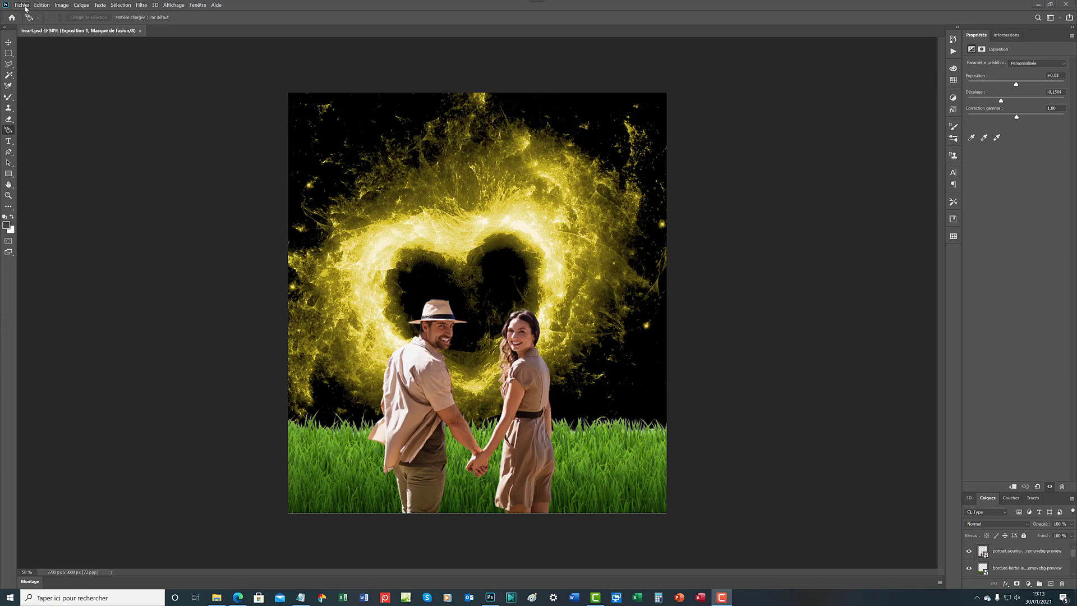
# Close all open documents and create a new 2700 × 3000 px document at 72 ppi.
pyautogui.click(23, 6)
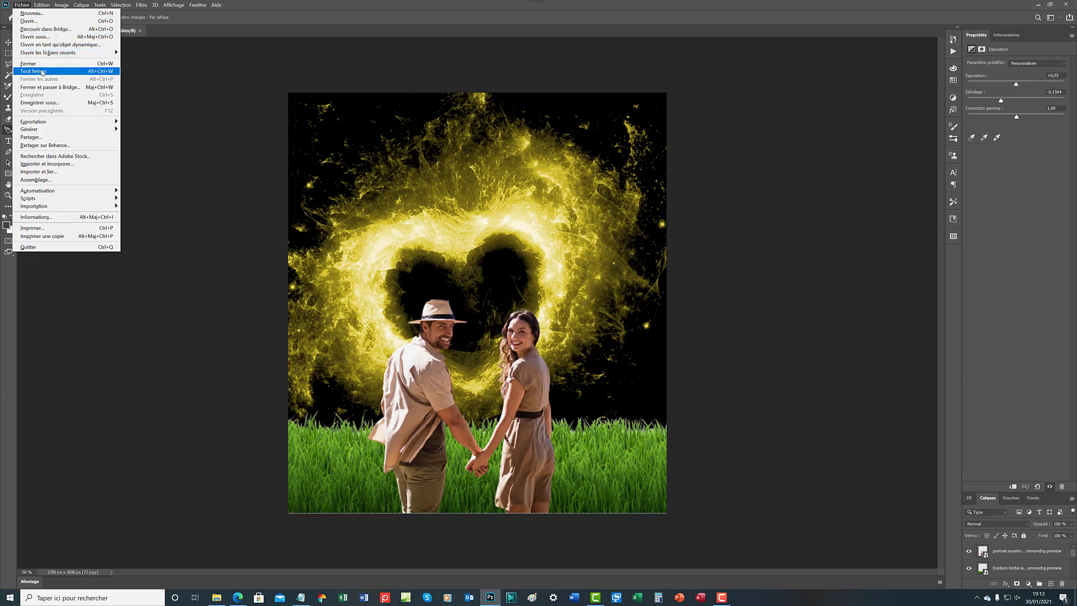
pyautogui.click(42, 72)
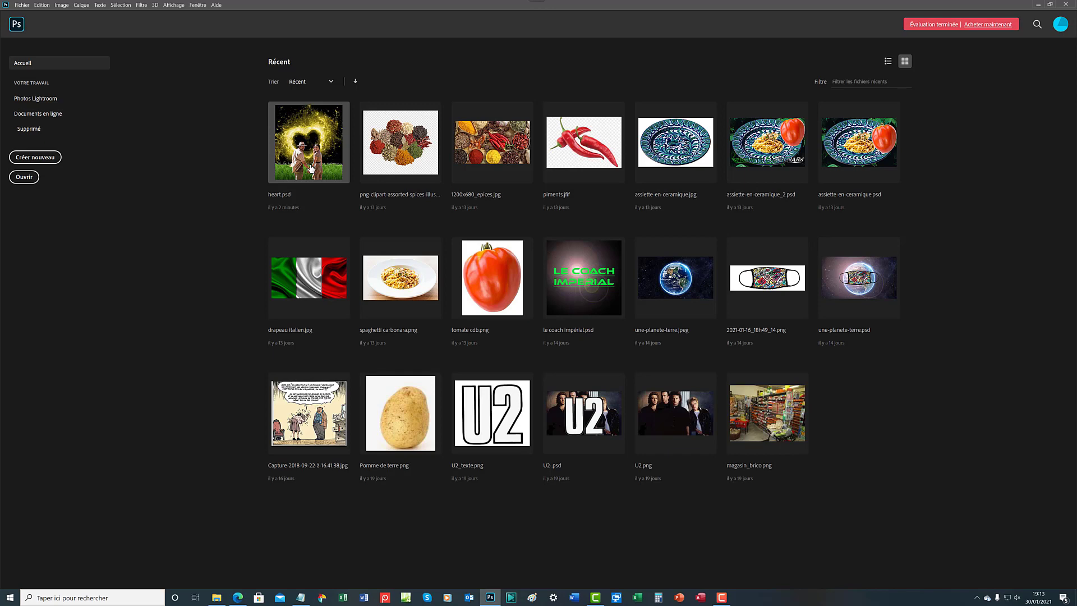
pyautogui.click(45, 160)
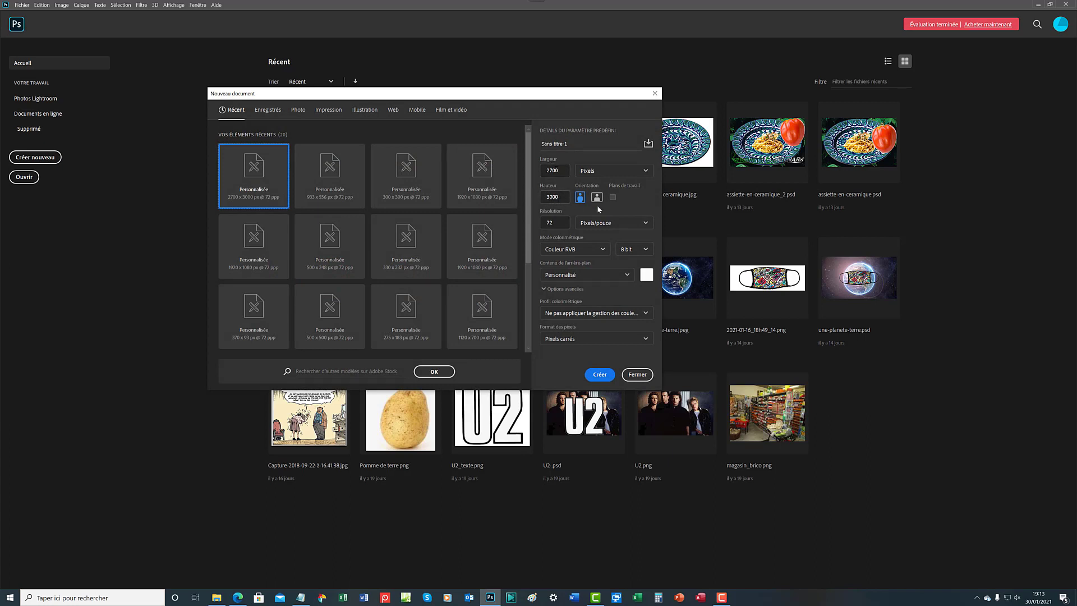
pyautogui.click(645, 275)
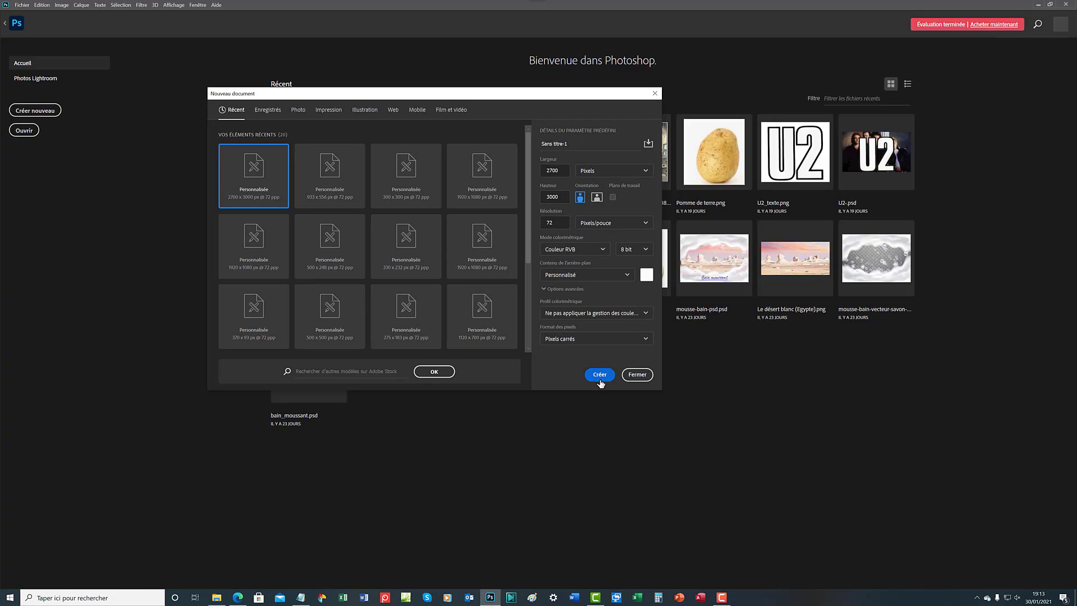
pyautogui.click(599, 374)
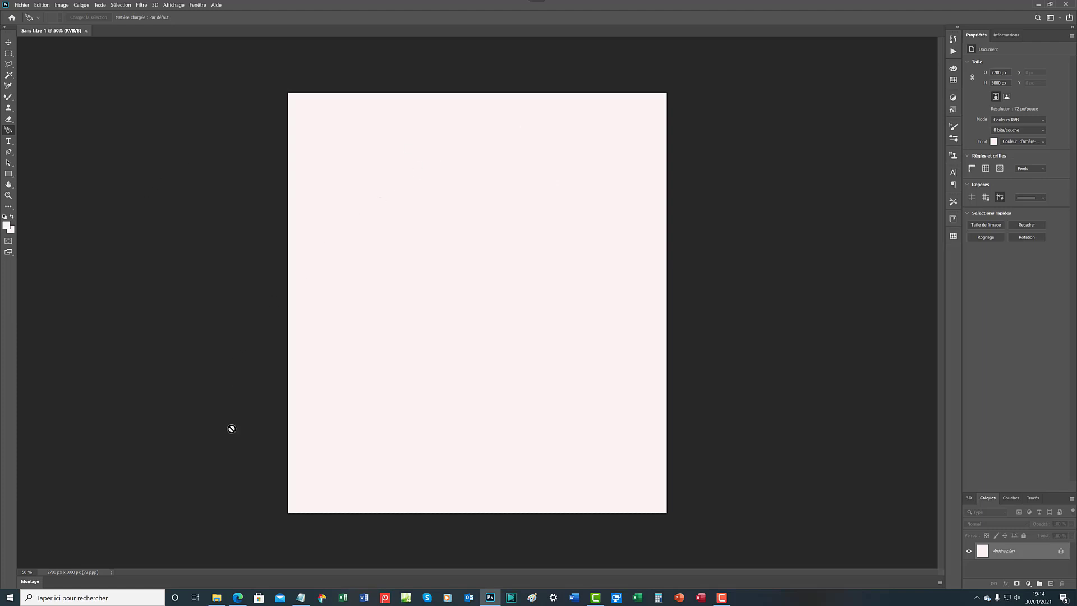
pyautogui.moveTo(216, 598)
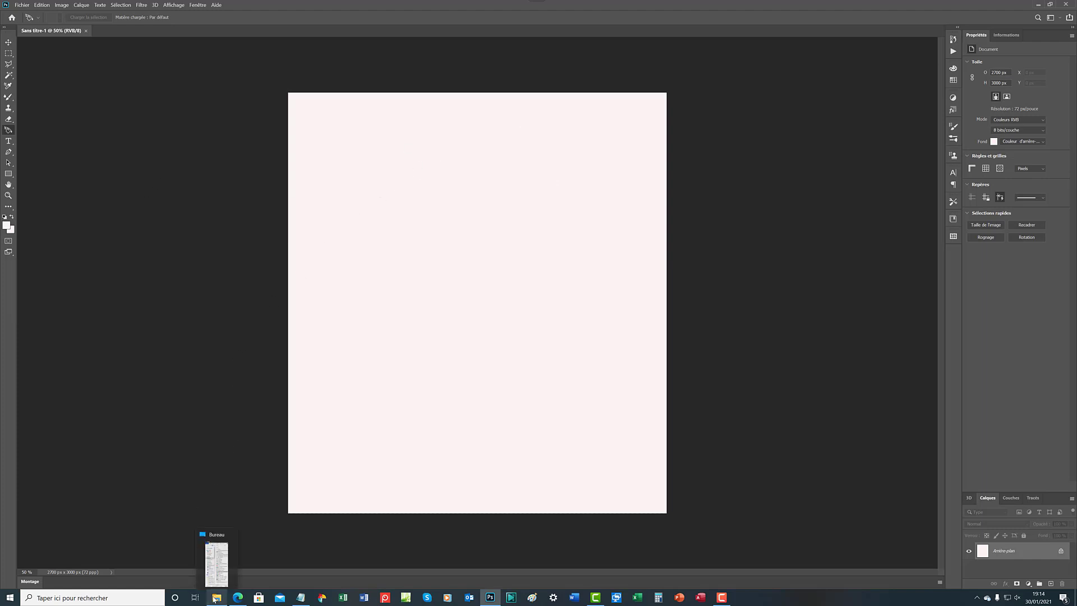
# Drag the heart_galaxy image from the desktop folder onto the new canvas.
pyautogui.click(213, 563)
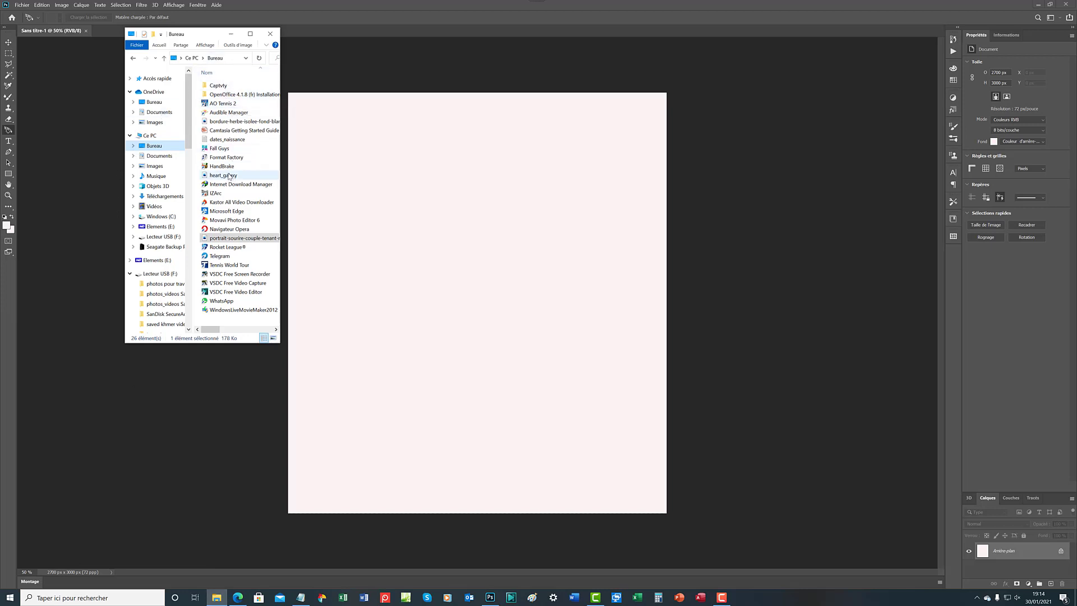
pyautogui.moveTo(224, 175)
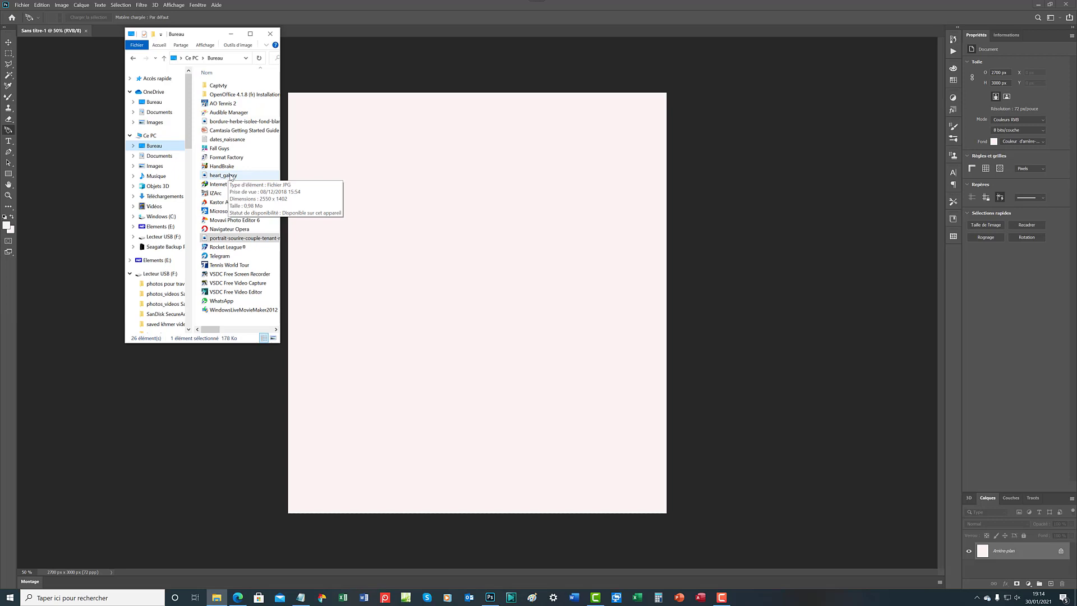
pyautogui.click(230, 177)
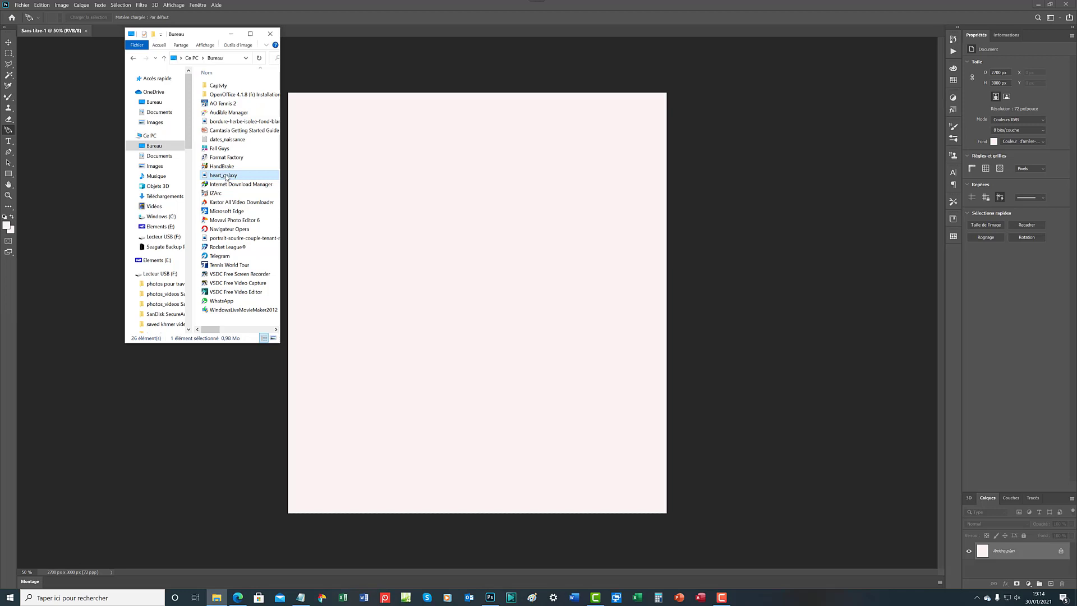
pyautogui.moveTo(226, 177); pyautogui.dragTo(432, 245)
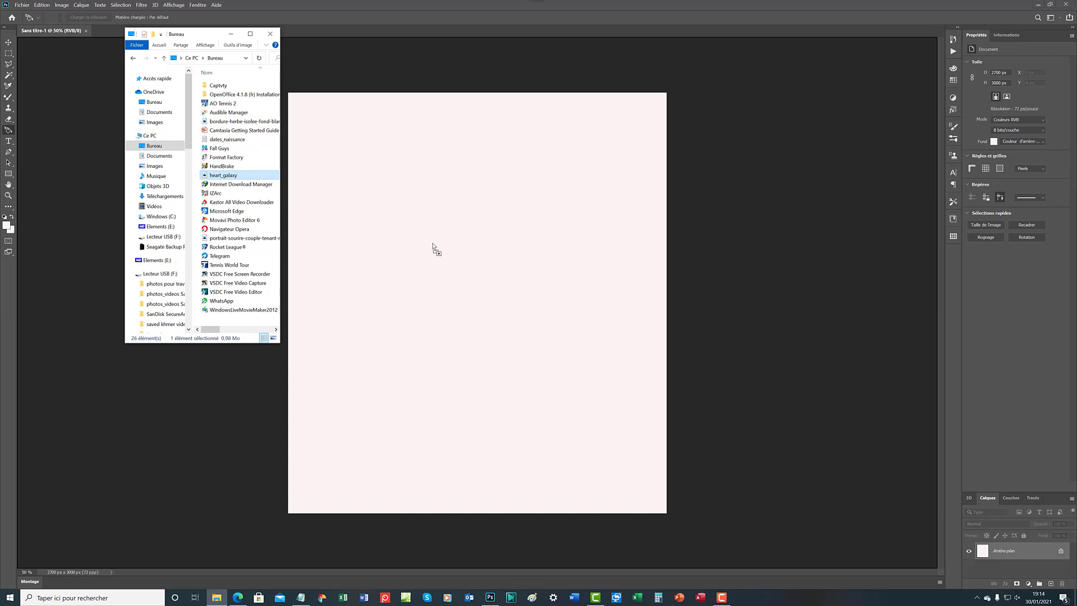
pyautogui.moveTo(432, 245); pyautogui.dragTo(432, 246)
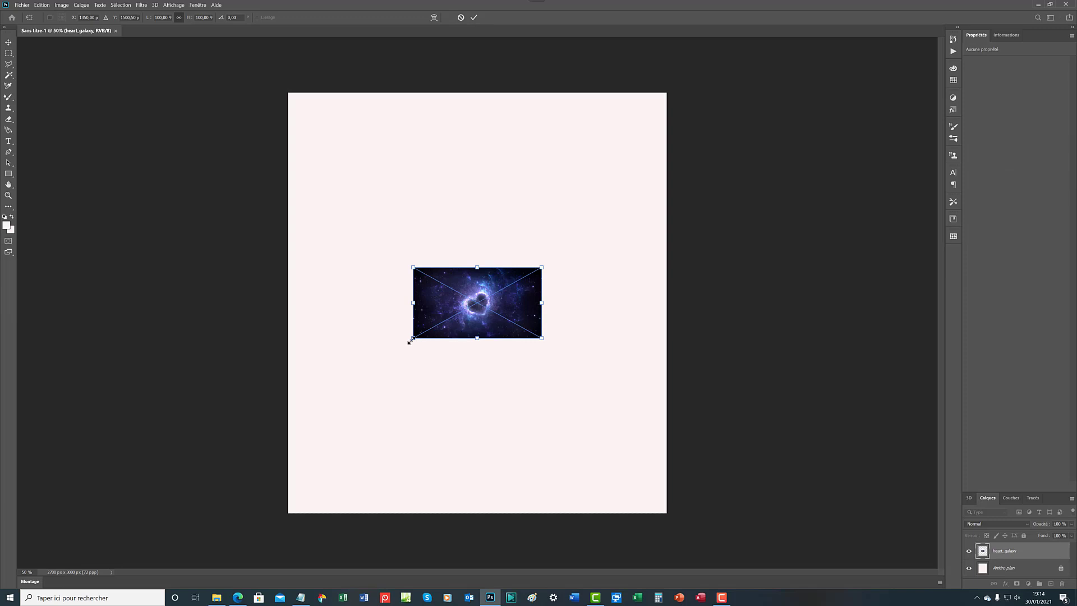
# Scale the heart_galaxy image until it covers the entire canvas, then commit.
pyautogui.moveTo(410, 341)
pyautogui.mouseDown()
pyautogui.moveTo(201, 245)
pyautogui.moveTo(140, 298)
pyautogui.mouseUp()
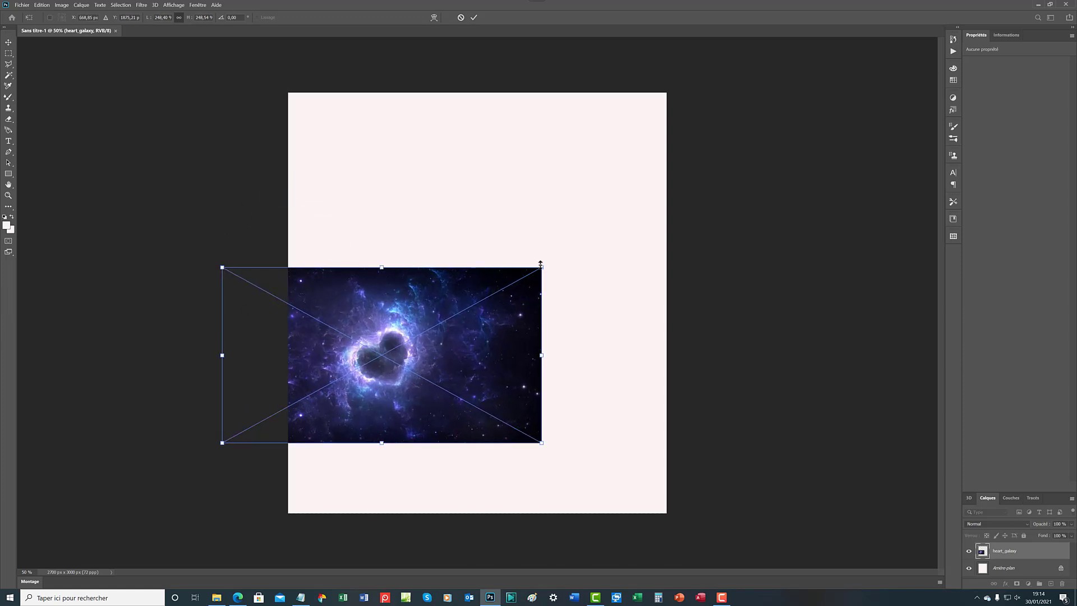
pyautogui.moveTo(541, 265); pyautogui.dragTo(748, 85)
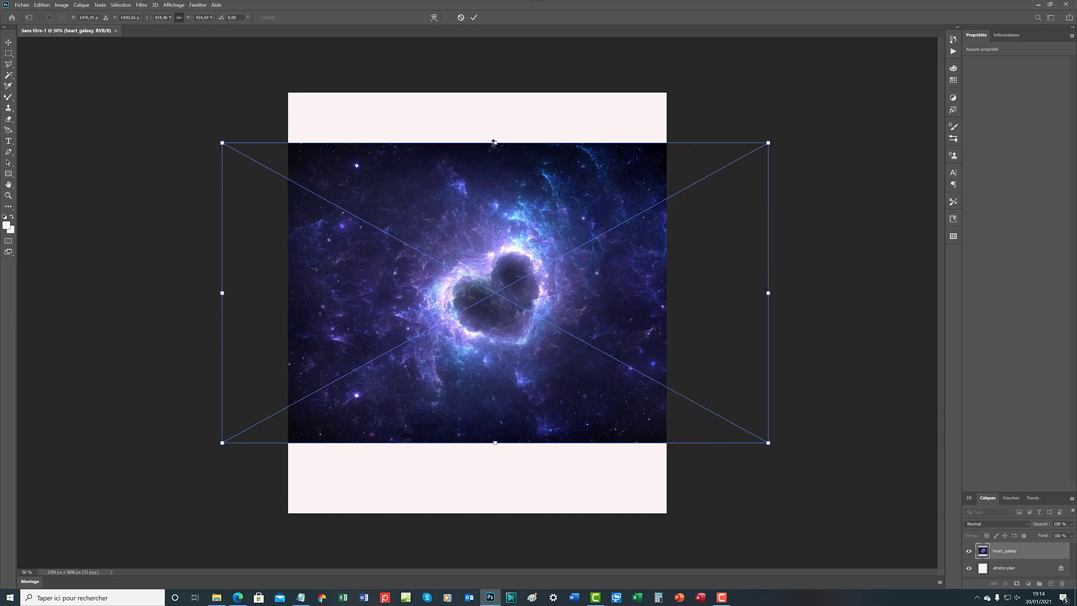
pyautogui.moveTo(494, 142); pyautogui.dragTo(494, 86)
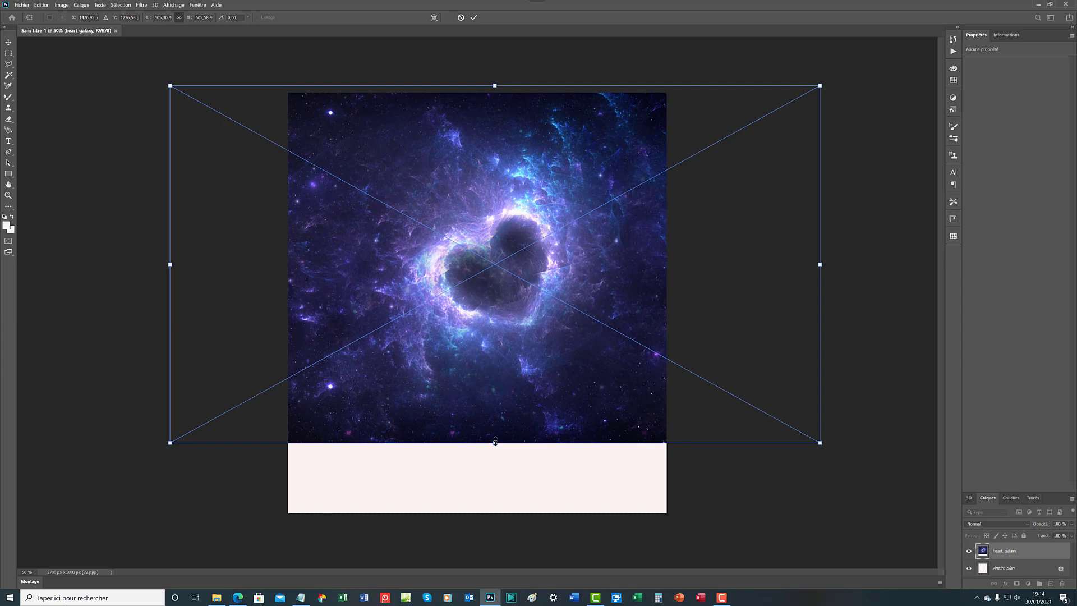
pyautogui.moveTo(493, 443); pyautogui.dragTo(494, 516)
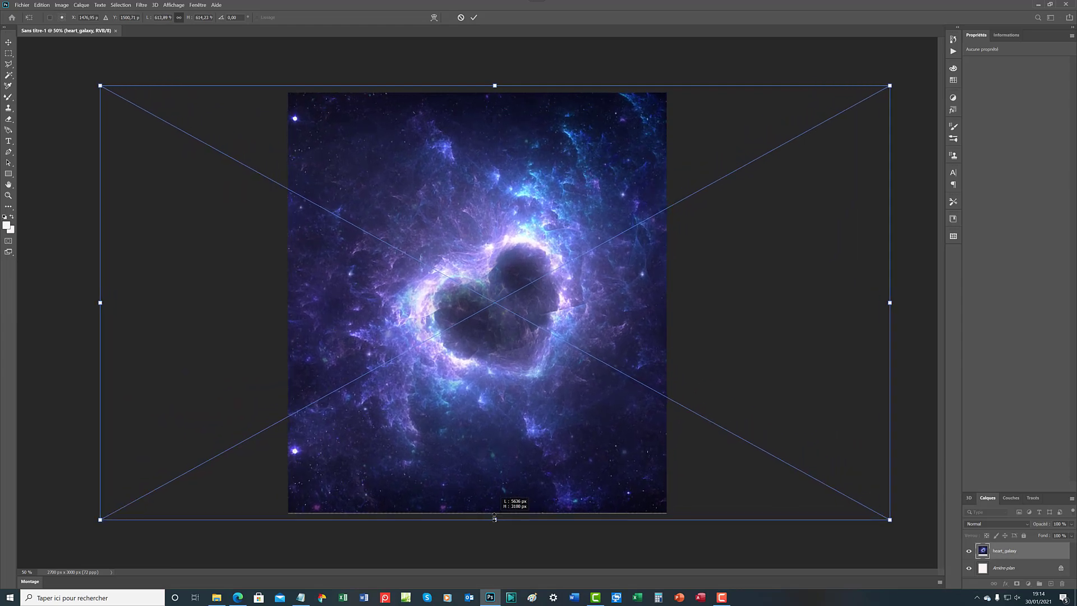
pyautogui.moveTo(494, 518); pyautogui.dragTo(495, 520)
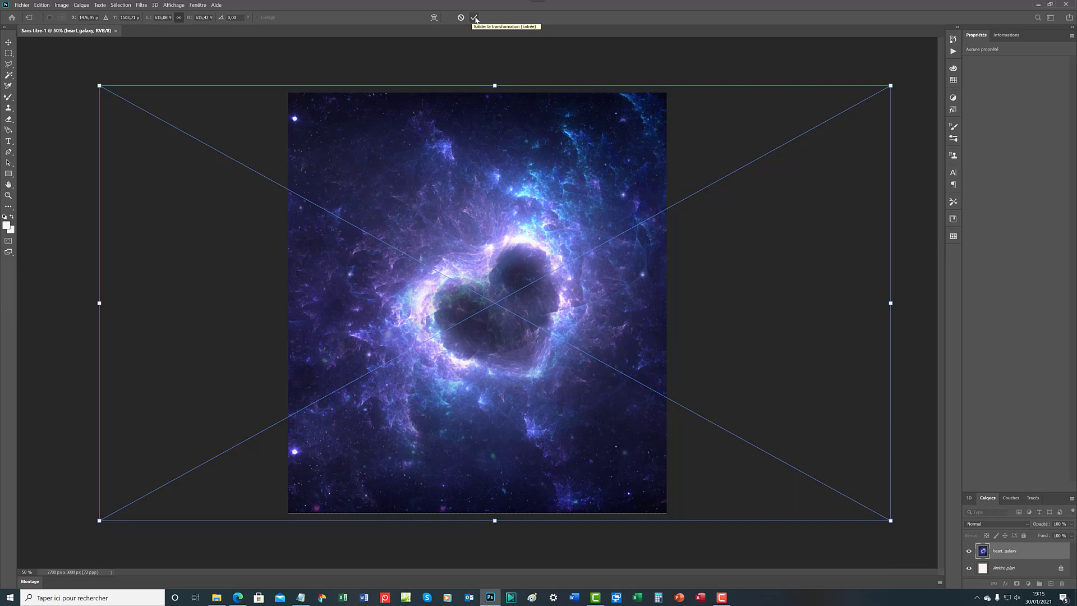
pyautogui.click(474, 18)
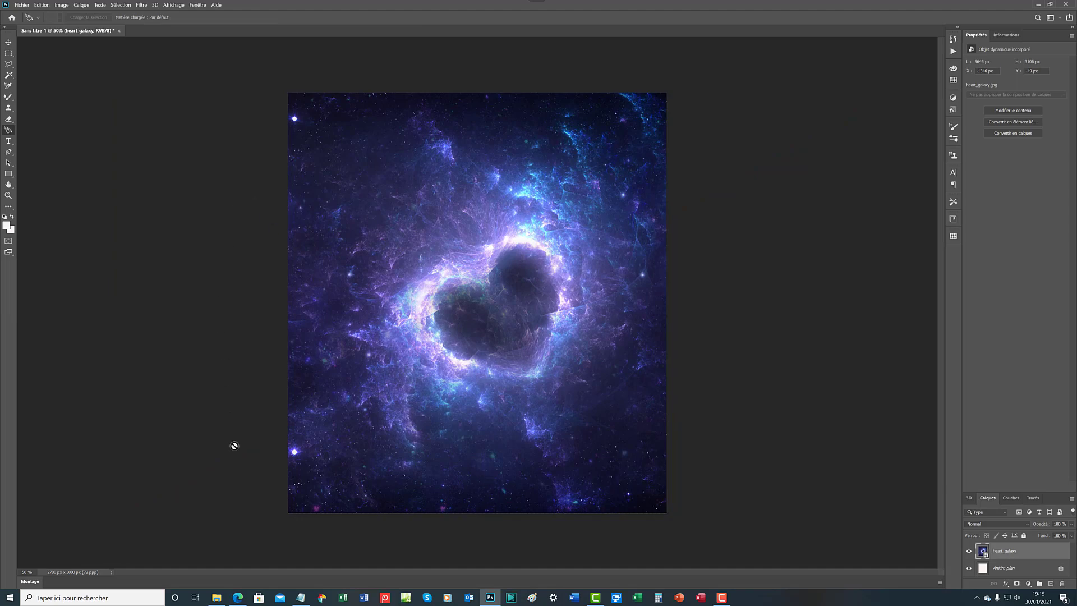
pyautogui.moveTo(238, 597)
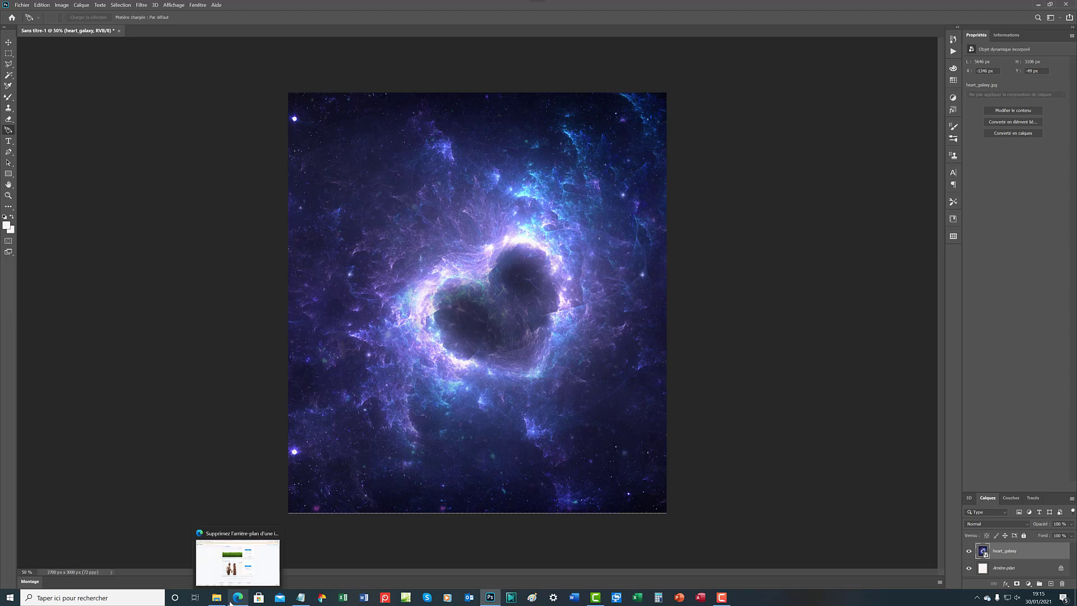
# Place the bordure-herbe grass image, stretched to full canvas width along the bottom edge.
pyautogui.click(217, 597)
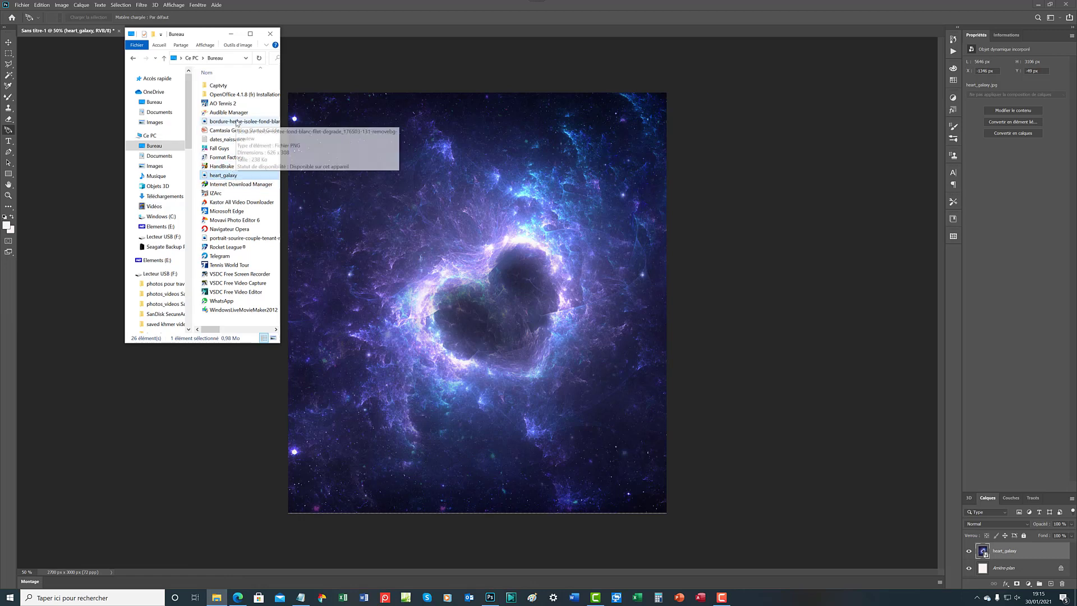
pyautogui.moveTo(236, 123)
pyautogui.mouseDown()
pyautogui.moveTo(278, 134)
pyautogui.moveTo(439, 431)
pyautogui.mouseUp()
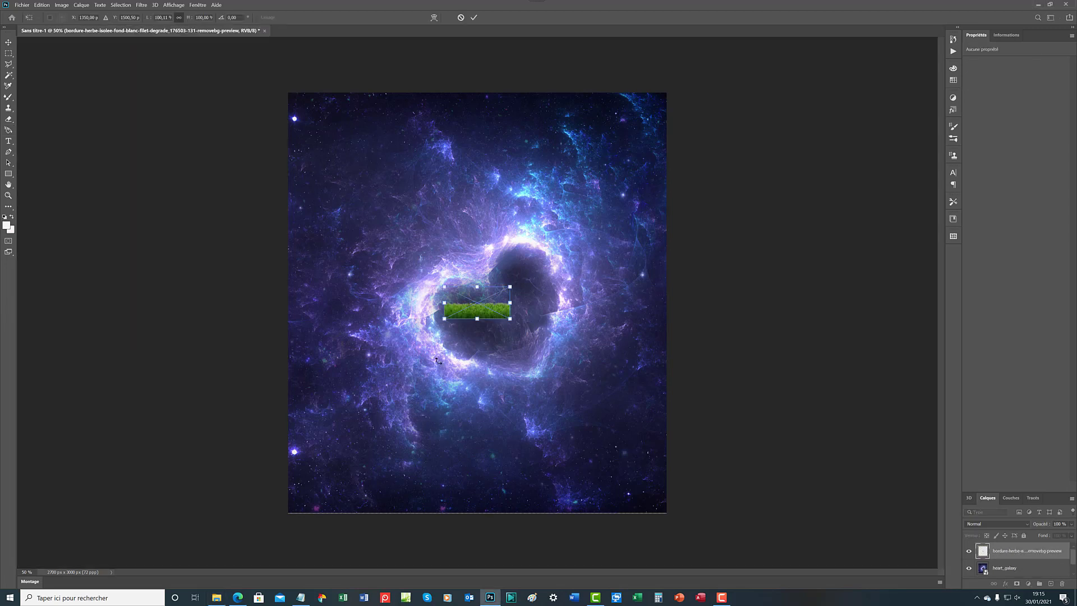
pyautogui.moveTo(470, 312); pyautogui.dragTo(317, 501)
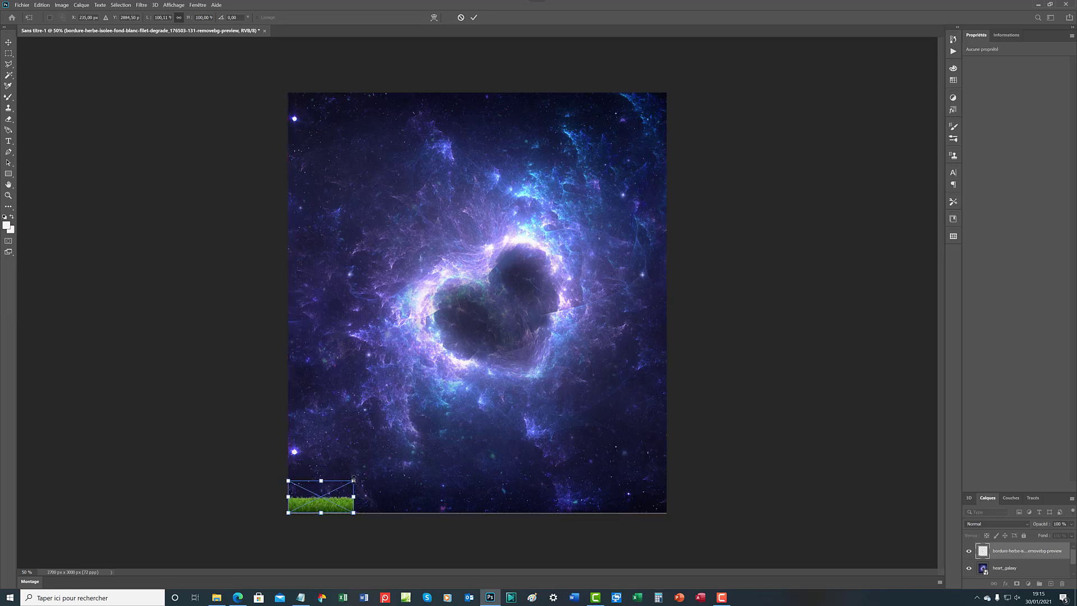
pyautogui.moveTo(353, 496); pyautogui.dragTo(693, 476)
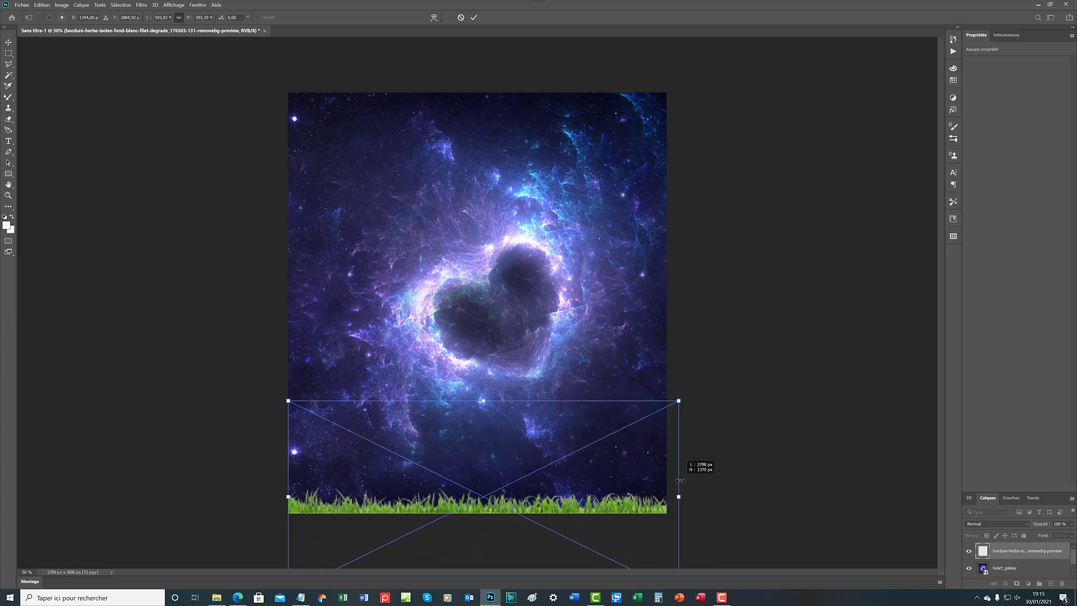
pyautogui.moveTo(496, 476); pyautogui.dragTo(496, 404)
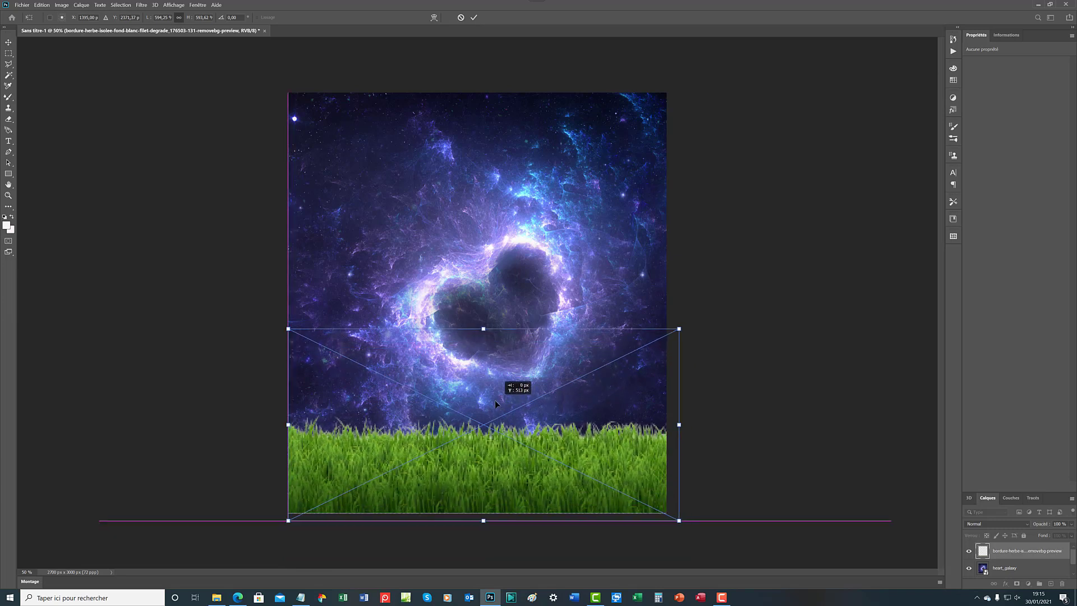
pyautogui.moveTo(495, 399); pyautogui.dragTo(494, 400)
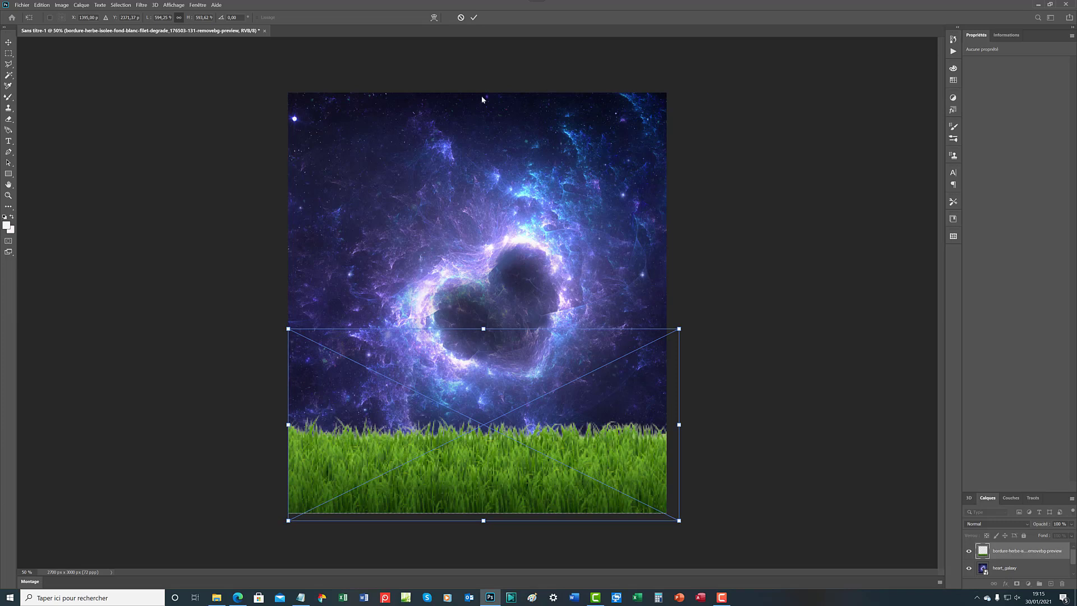
pyautogui.click(472, 17)
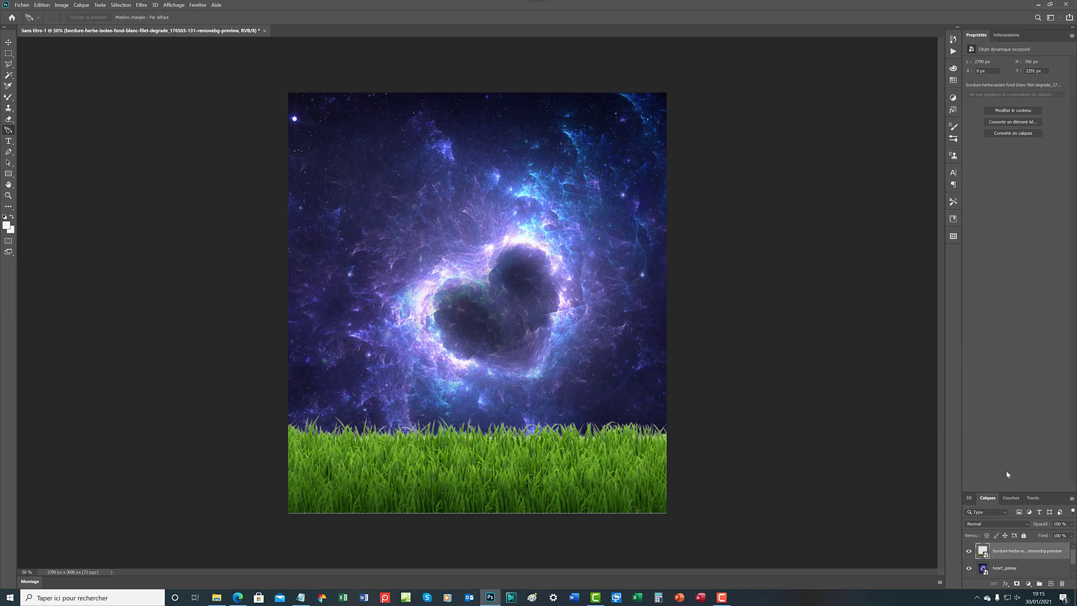
# Rotate the heart_galaxy layer about 9.5°, move it up and scale it to about 689%.
pyautogui.click(1014, 571)
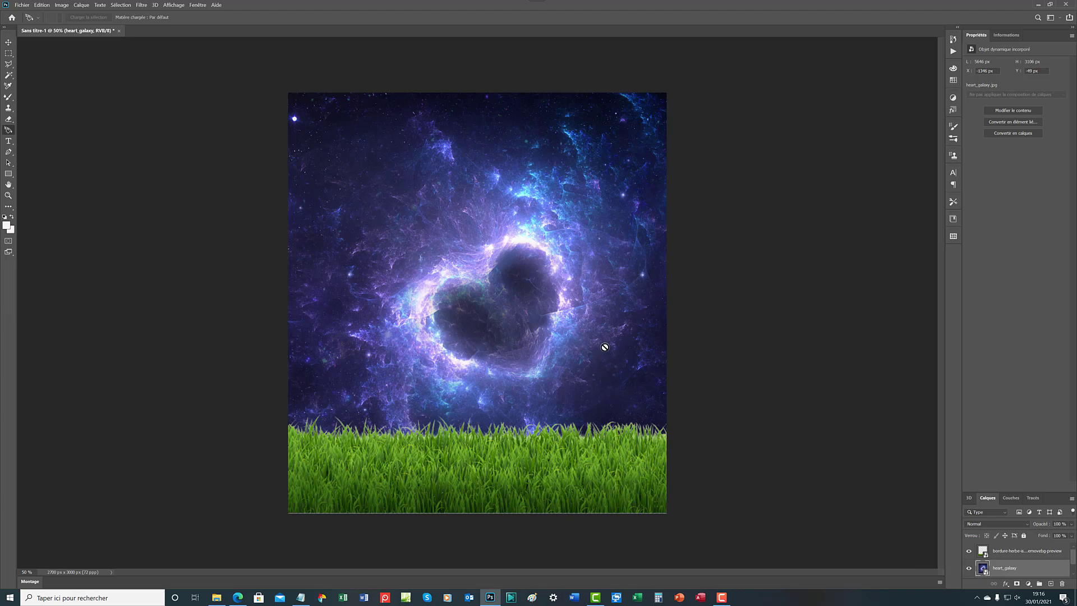
pyautogui.hotkey('ctrl', 't')
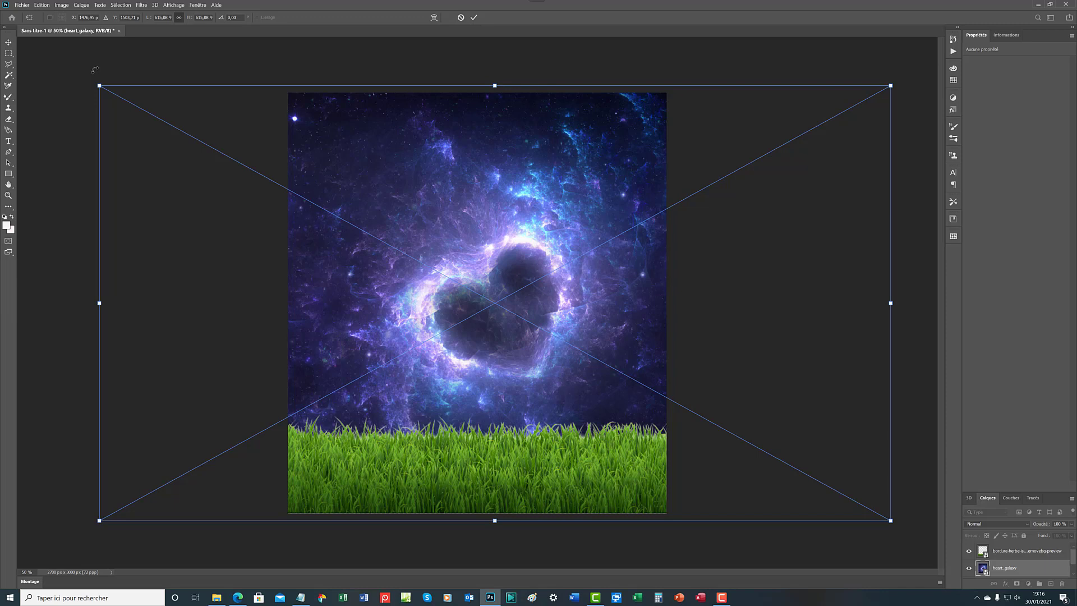
pyautogui.moveTo(95, 70)
pyautogui.mouseDown()
pyautogui.moveTo(166, 23)
pyautogui.moveTo(289, 11)
pyautogui.mouseUp()
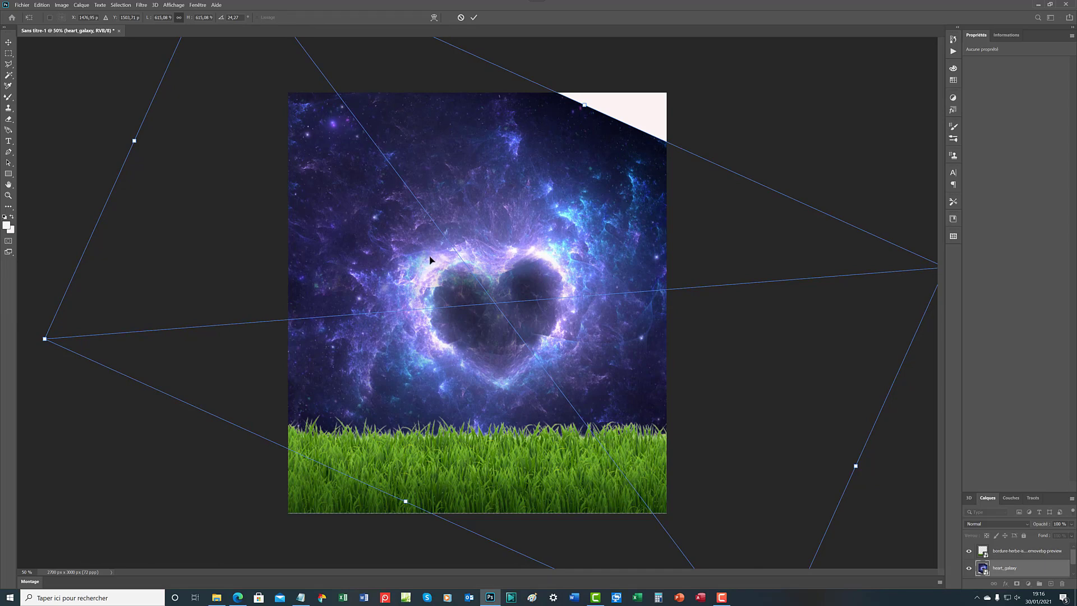
pyautogui.moveTo(429, 259)
pyautogui.mouseDown()
pyautogui.moveTo(441, 209)
pyautogui.moveTo(425, 214)
pyautogui.moveTo(425, 189)
pyautogui.mouseUp()
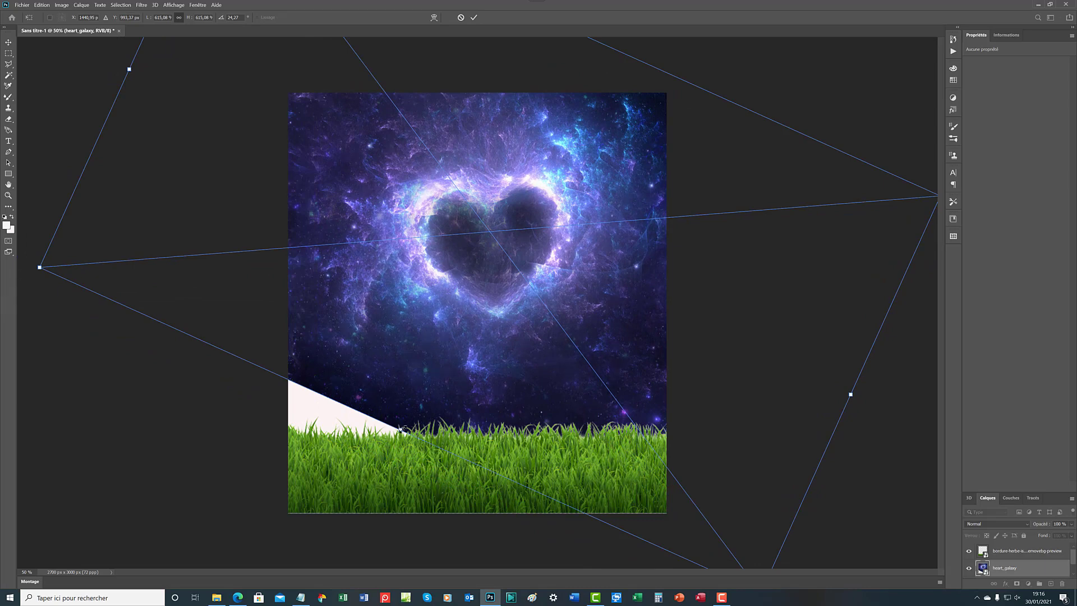
pyautogui.moveTo(401, 428); pyautogui.dragTo(348, 463)
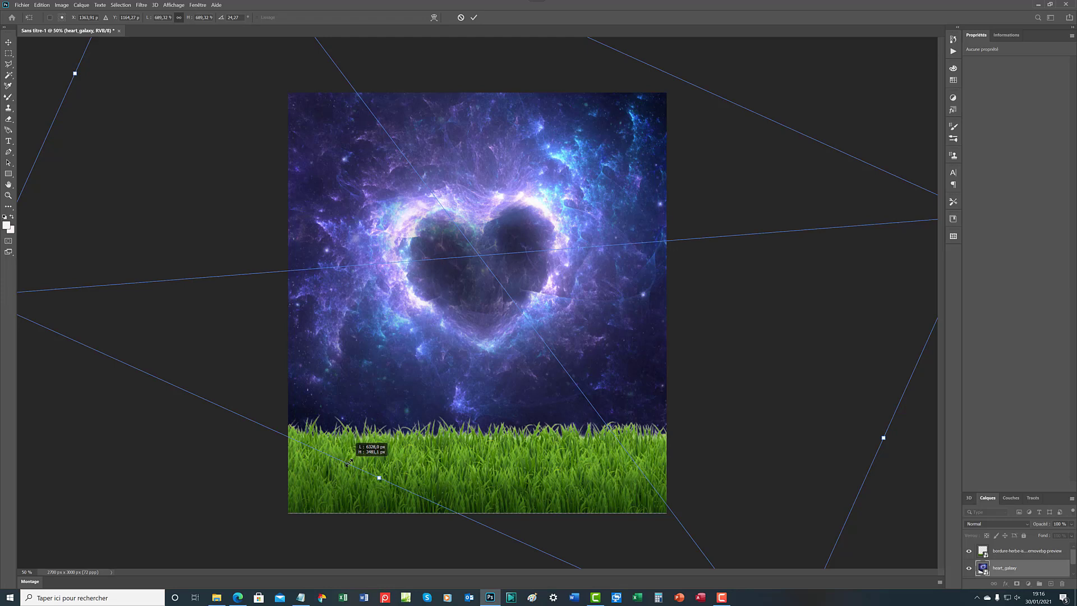
pyautogui.moveTo(348, 462); pyautogui.dragTo(349, 462)
pyautogui.click(474, 18)
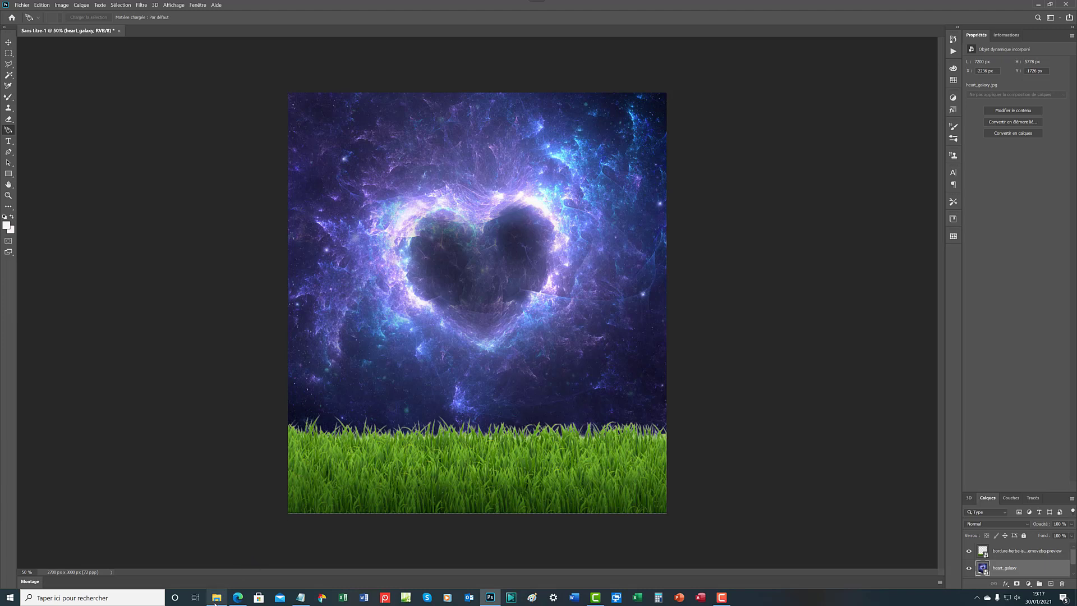
pyautogui.moveTo(216, 597)
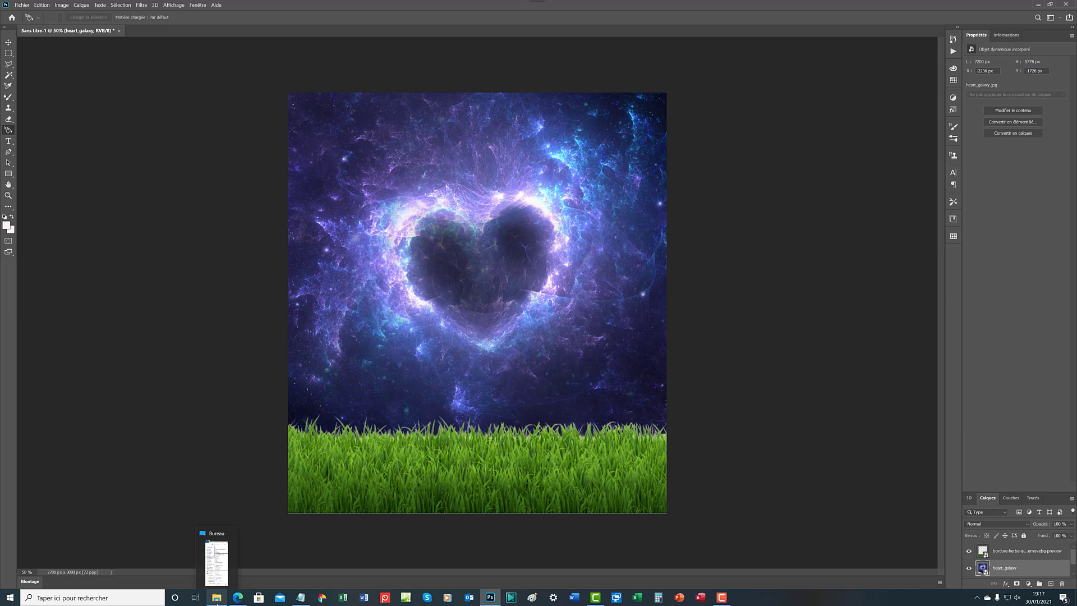
# Drag the portrait-sourire-couple image from File Explorer onto the poster canvas.
pyautogui.click(217, 598)
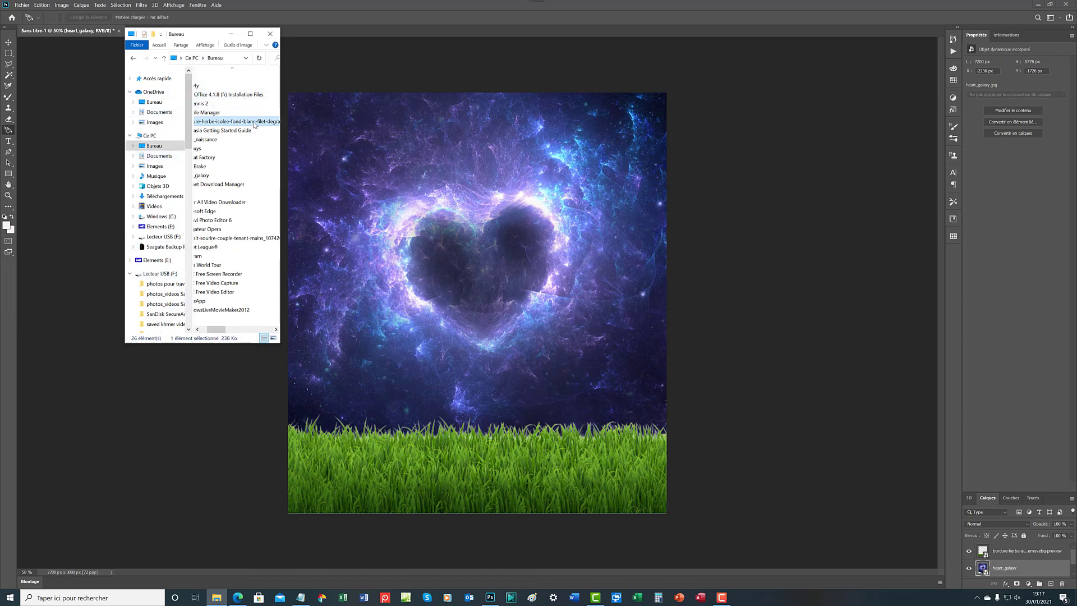
pyautogui.moveTo(280, 157); pyautogui.dragTo(348, 157)
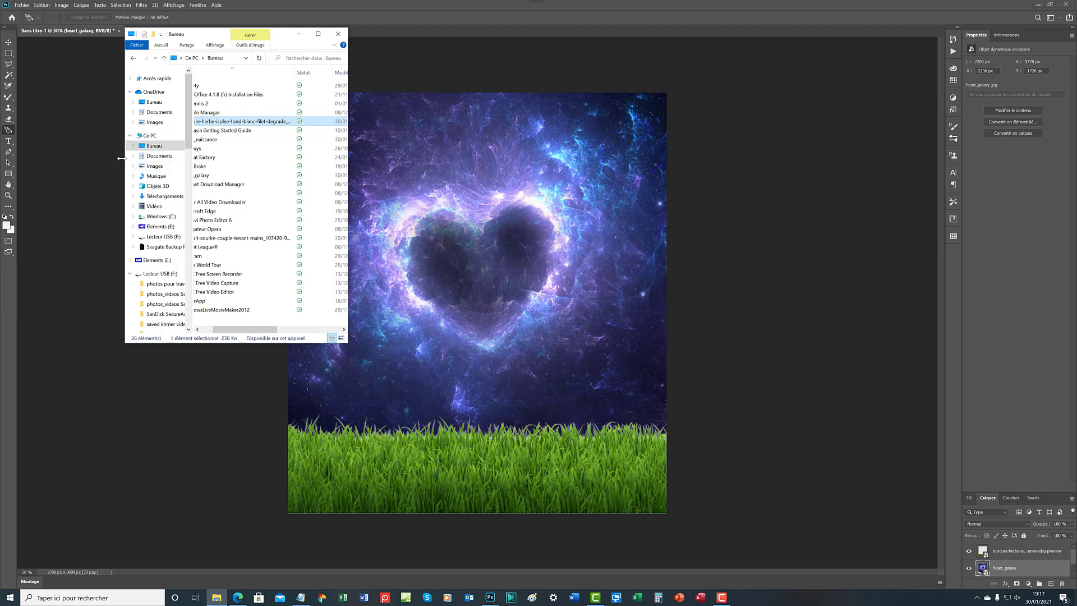
pyautogui.moveTo(121, 158); pyautogui.dragTo(46, 159)
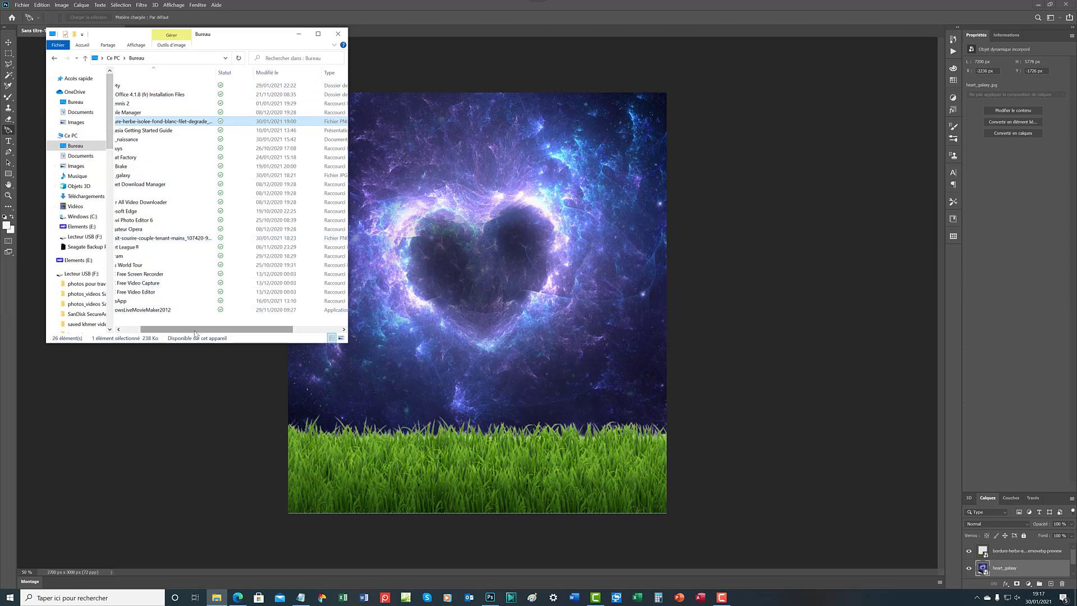
pyautogui.moveTo(194, 333); pyautogui.dragTo(176, 333)
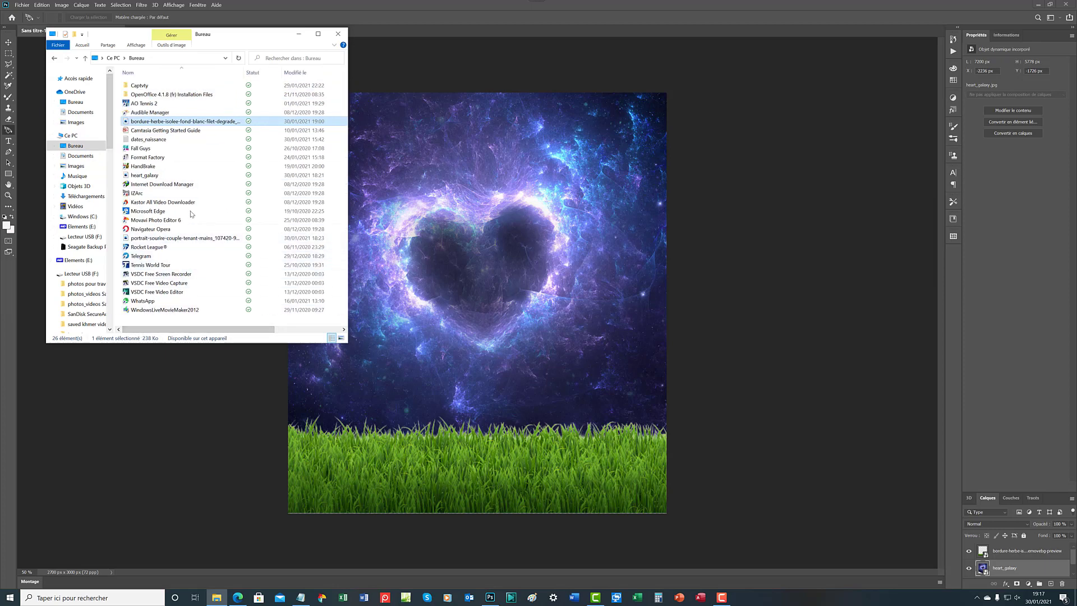
pyautogui.click(190, 241)
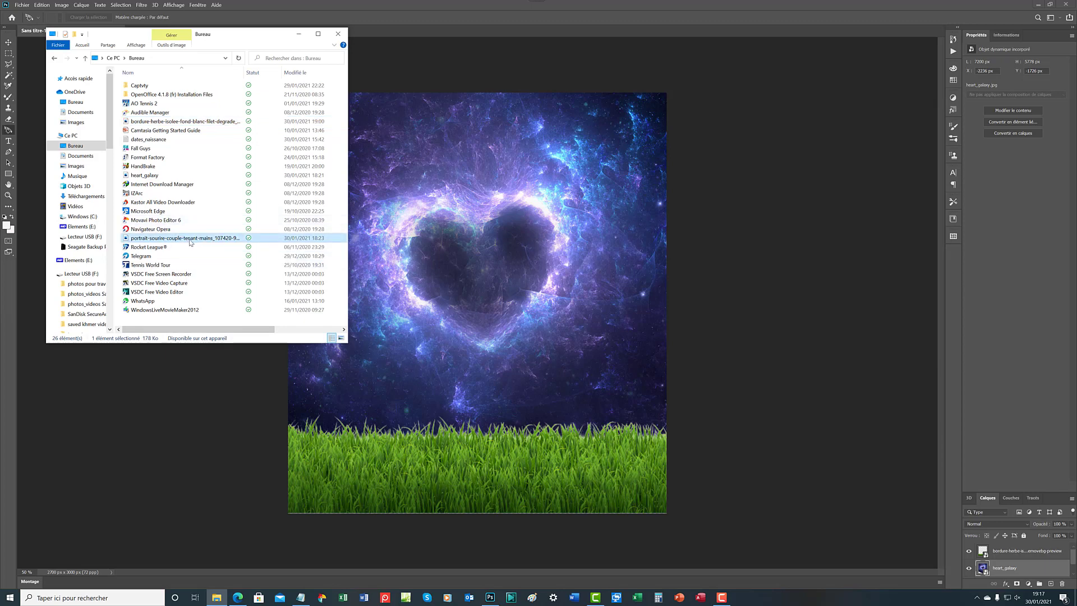
pyautogui.moveTo(189, 241); pyautogui.dragTo(411, 302)
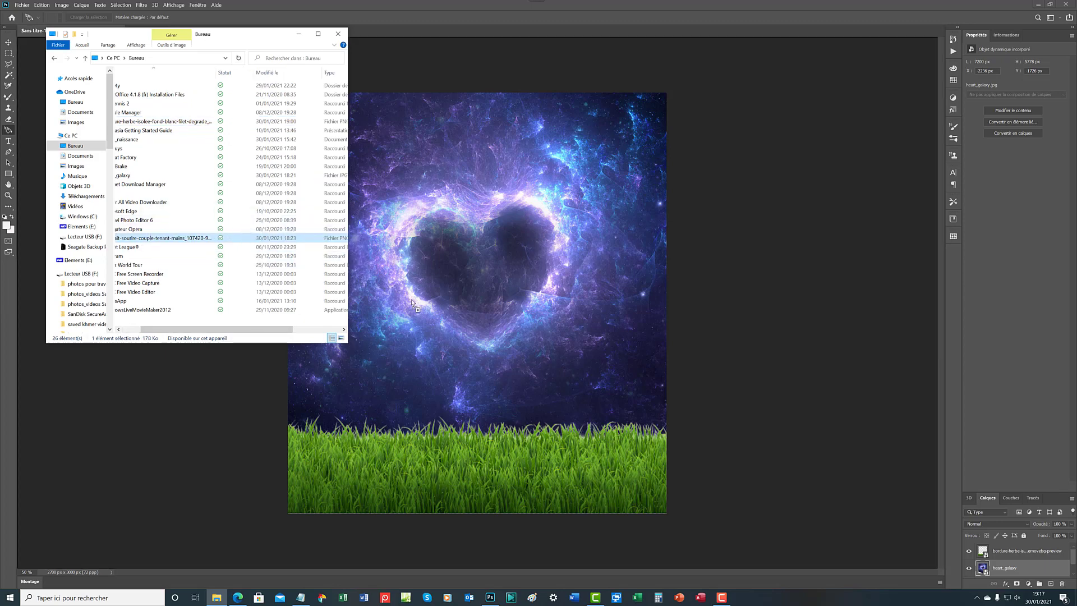
pyautogui.moveTo(450, 328); pyautogui.dragTo(451, 328)
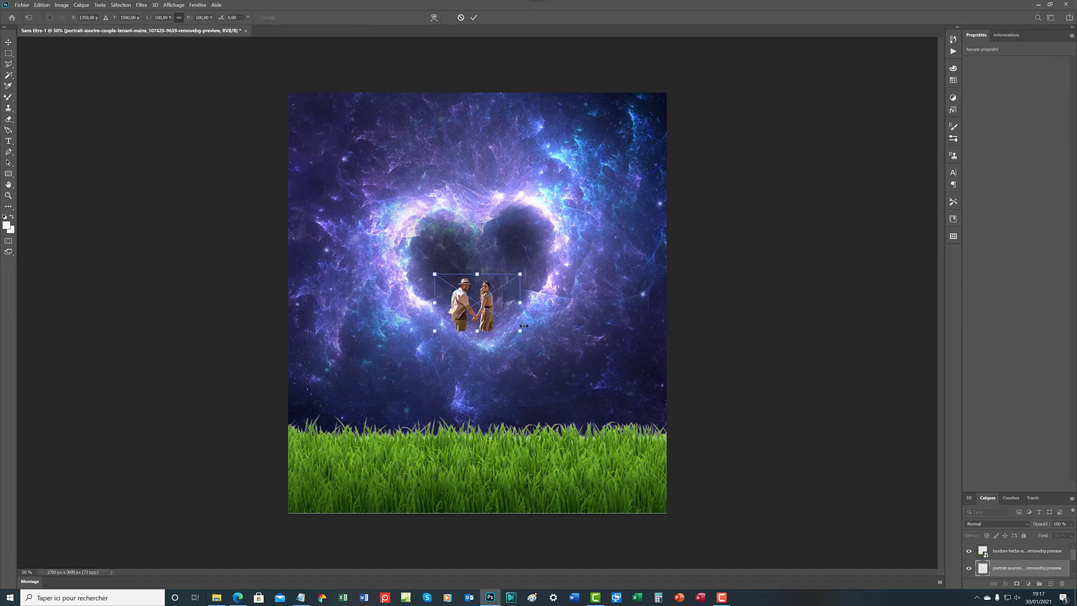
# Enlarge the couple image and centre it in the galaxy heart, above the grass.
pyautogui.moveTo(523, 325)
pyautogui.mouseDown()
pyautogui.moveTo(569, 481)
pyautogui.moveTo(605, 504)
pyautogui.mouseUp()
pyautogui.moveTo(537, 339); pyautogui.dragTo(465, 328)
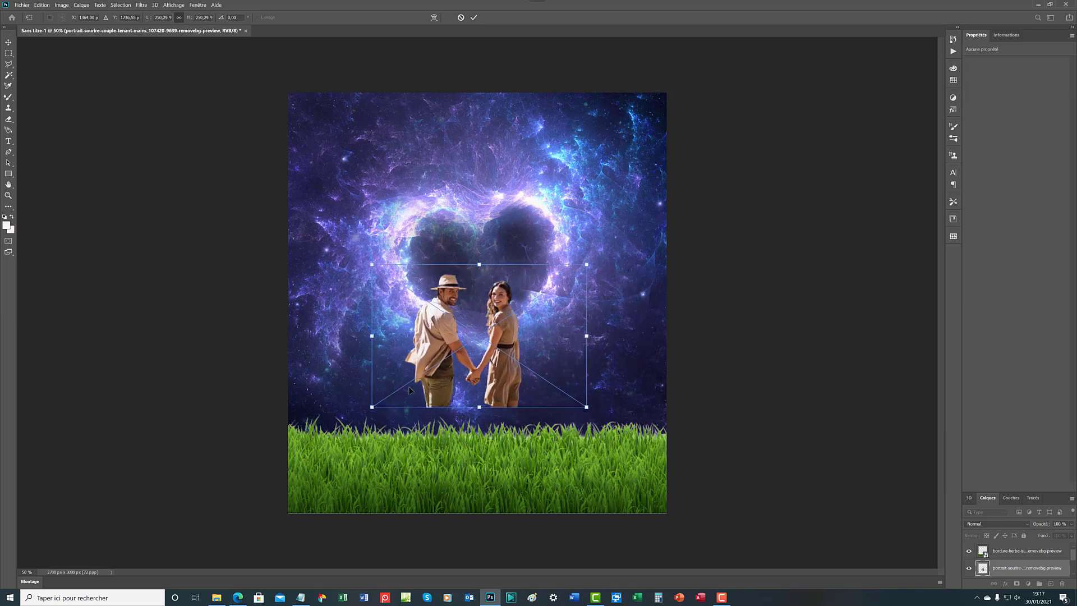
pyautogui.moveTo(372, 406); pyautogui.dragTo(330, 538)
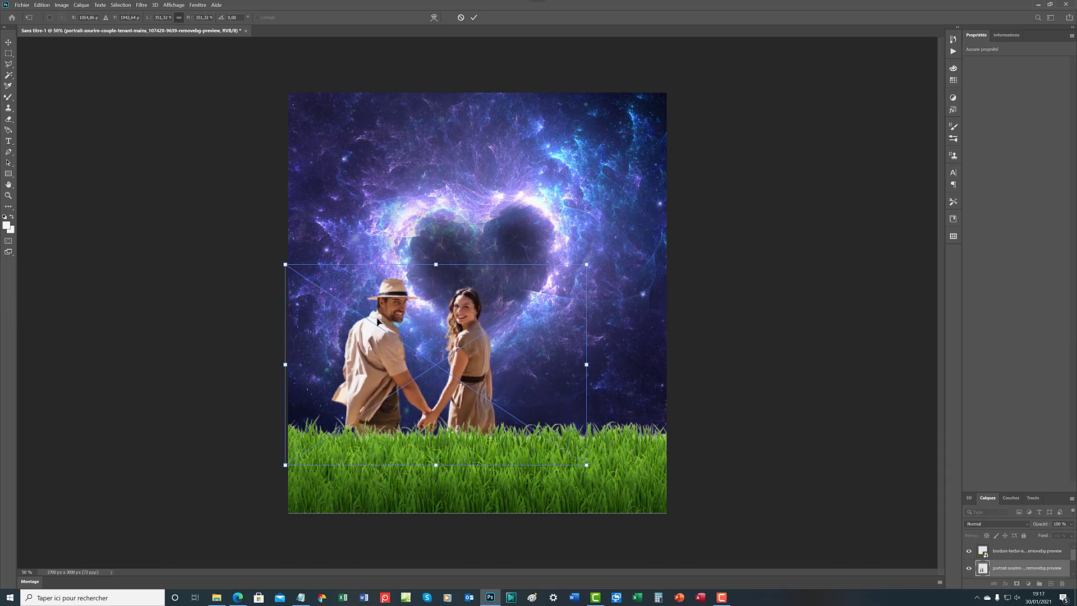
pyautogui.moveTo(416, 315)
pyautogui.mouseDown()
pyautogui.moveTo(460, 309)
pyautogui.moveTo(468, 329)
pyautogui.moveTo(464, 290)
pyautogui.mouseUp()
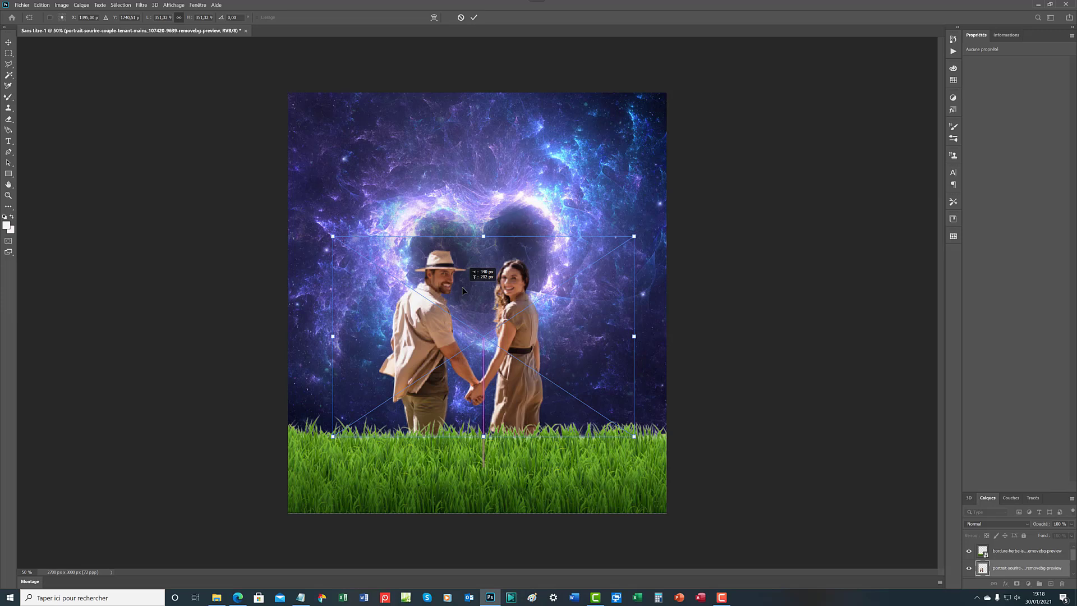
pyautogui.moveTo(463, 290); pyautogui.dragTo(462, 277)
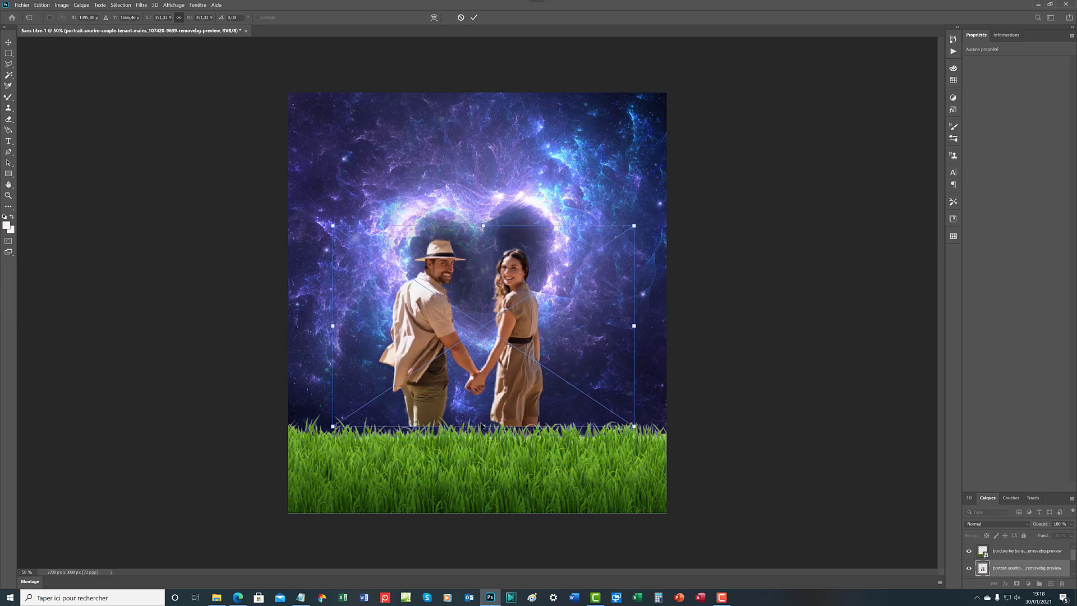
pyautogui.moveTo(483, 426); pyautogui.dragTo(483, 443)
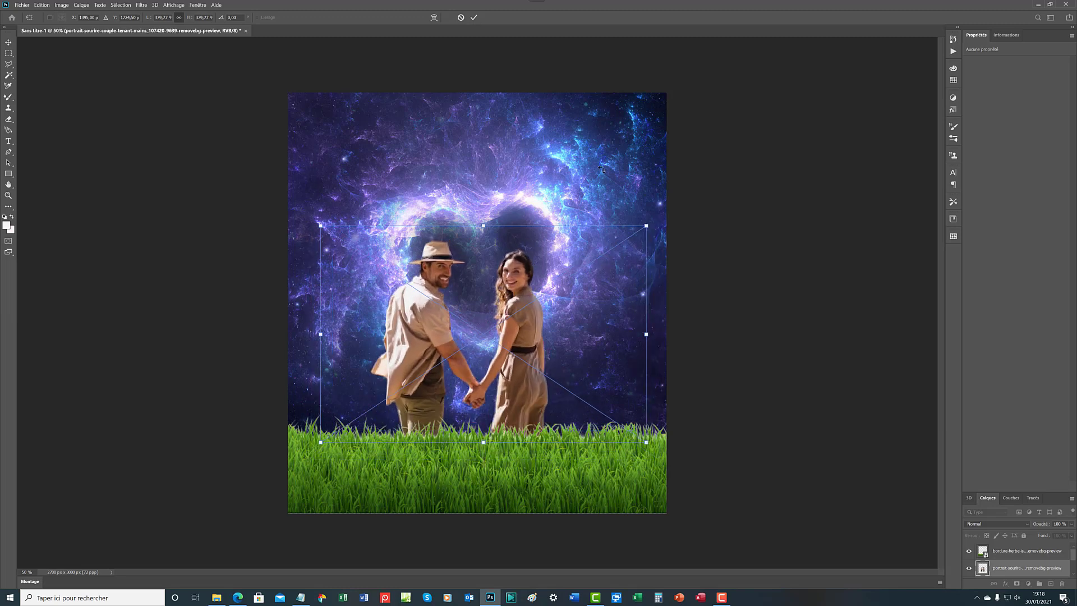
pyautogui.click(473, 18)
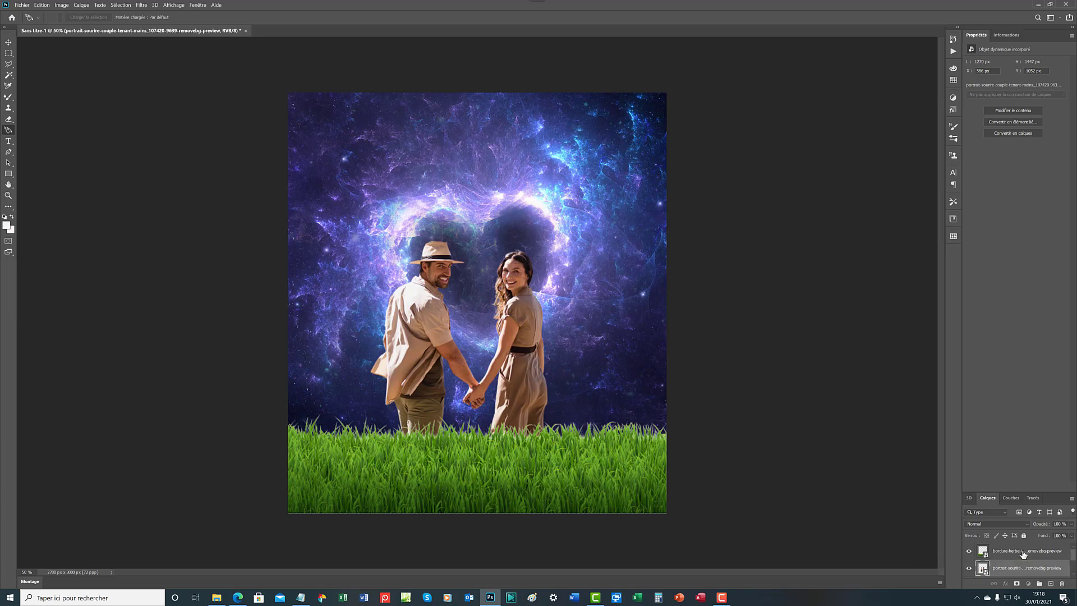
# Move the bordure-herbe layer lower in the Layers panel stack.
pyautogui.moveTo(1023, 554); pyautogui.dragTo(1026, 570)
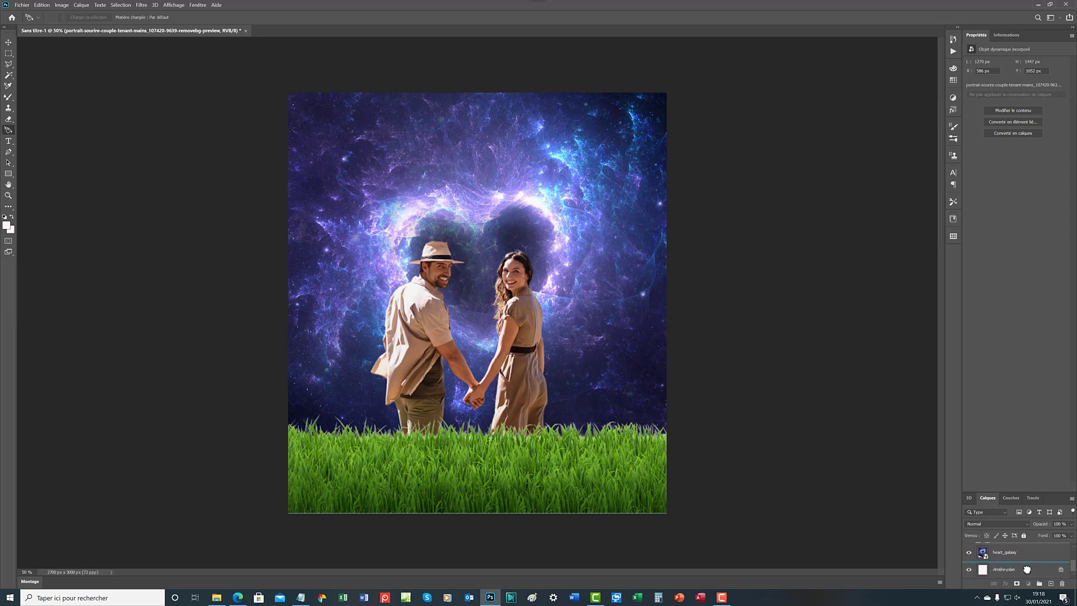
pyautogui.moveTo(1027, 570); pyautogui.dragTo(1022, 555)
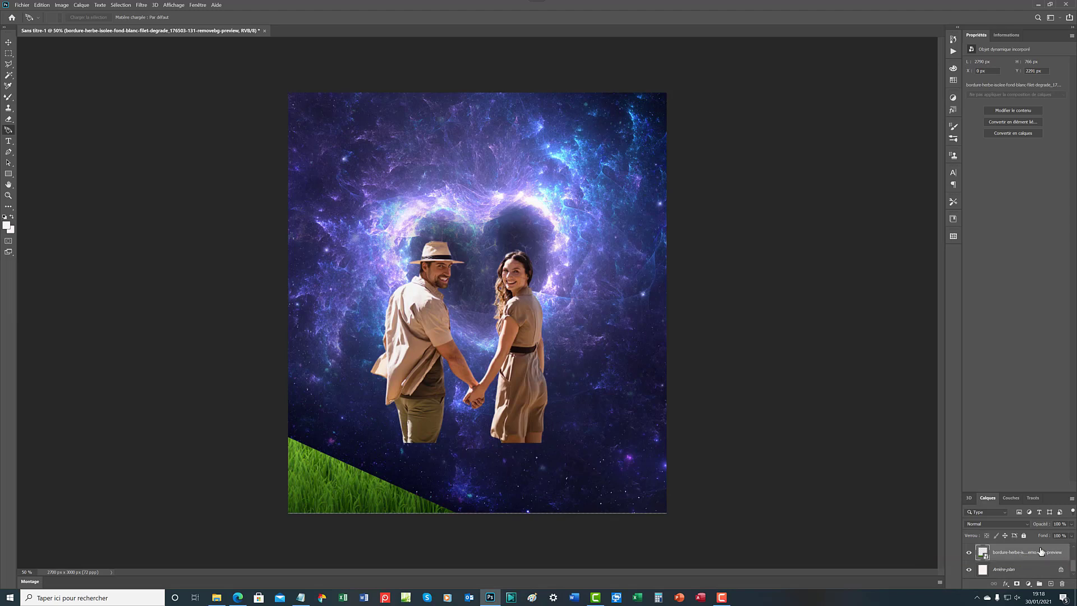
pyautogui.scroll(2, 1016, 572)
pyautogui.scroll(-1, 1016, 573)
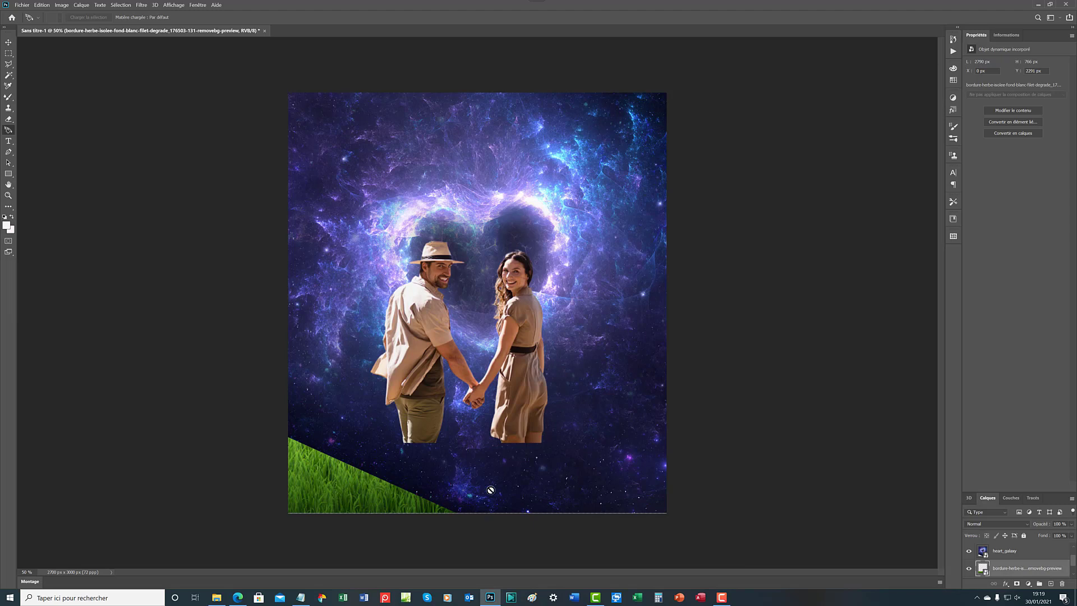
# Nudge the grass strip slightly right and down, then raise its layer to the top.
pyautogui.hotkey('ctrl', 't')
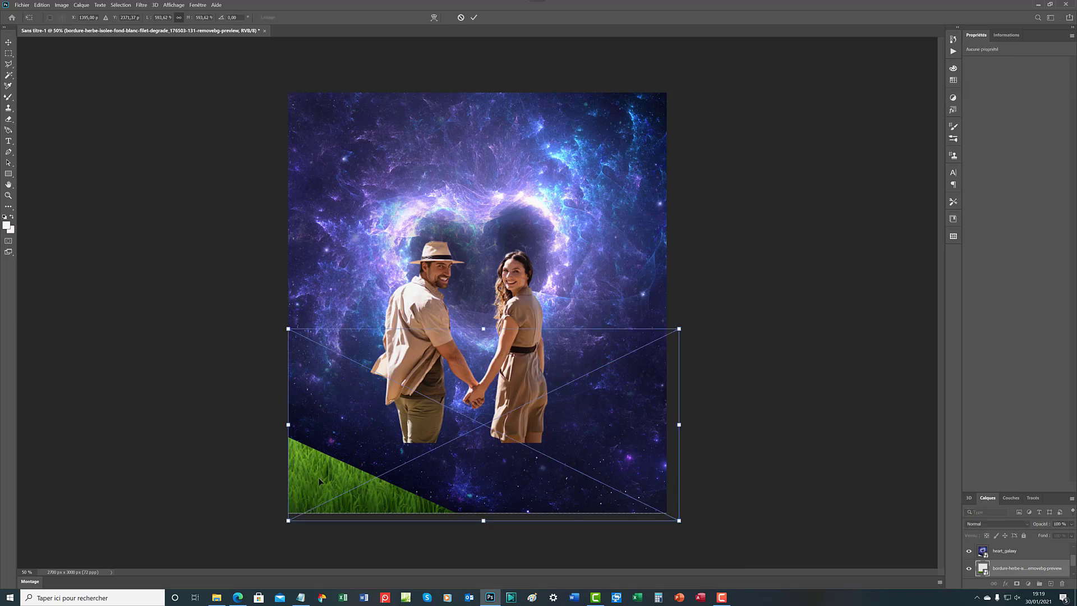
pyautogui.moveTo(319, 479); pyautogui.dragTo(306, 471)
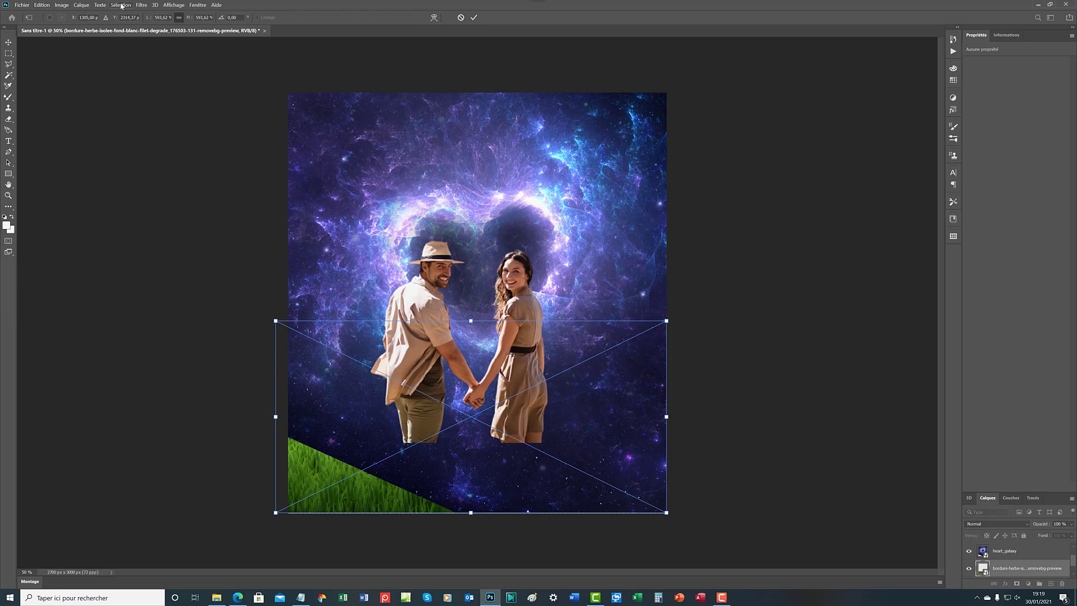
pyautogui.hotkey('shift', 'Right')
pyautogui.hotkey('shift', 'Right')
pyautogui.hotkey('shift', 'Right')
pyautogui.hotkey('shift', 'Down')
pyautogui.hotkey('shift', 'Down')
pyautogui.hotkey('shift', 'Down')
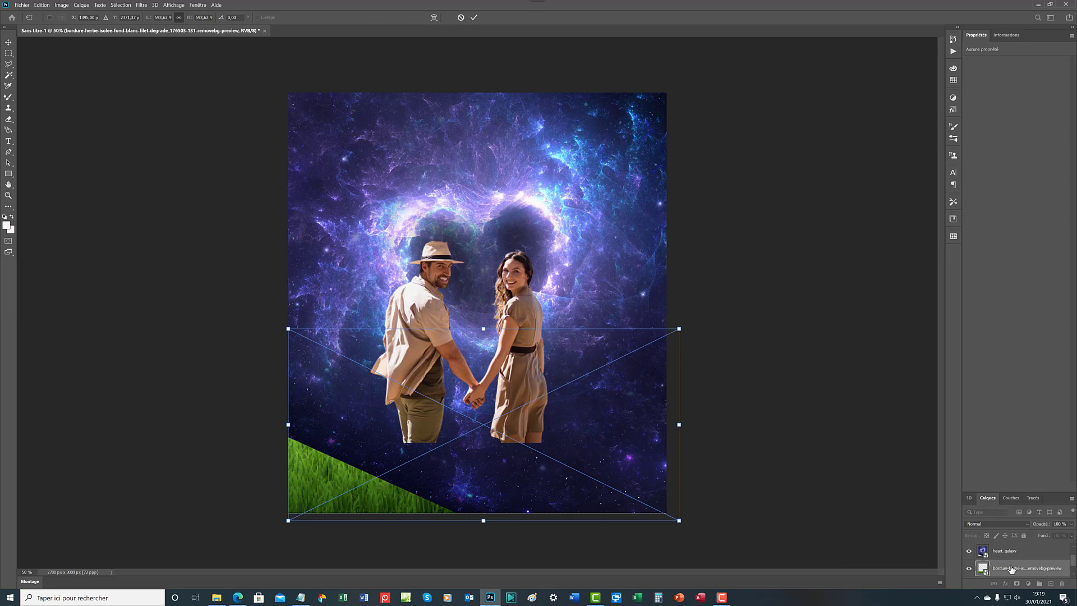
pyautogui.moveTo(1008, 568); pyautogui.dragTo(1007, 544)
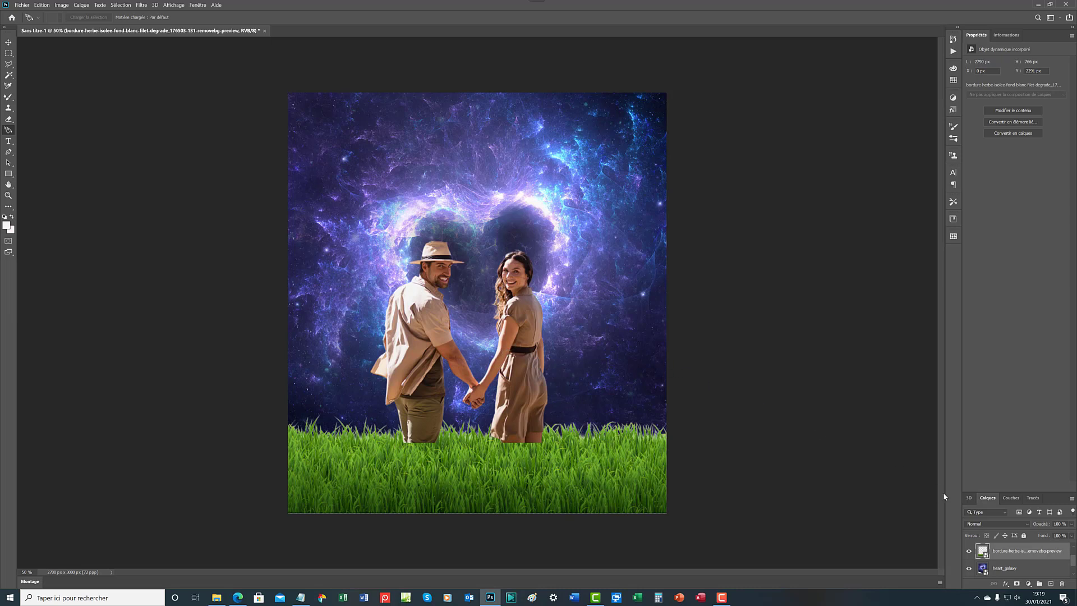
# Move the portrait layer's couple lower so they stand in the grass.
pyautogui.scroll(-1, 1028, 555)
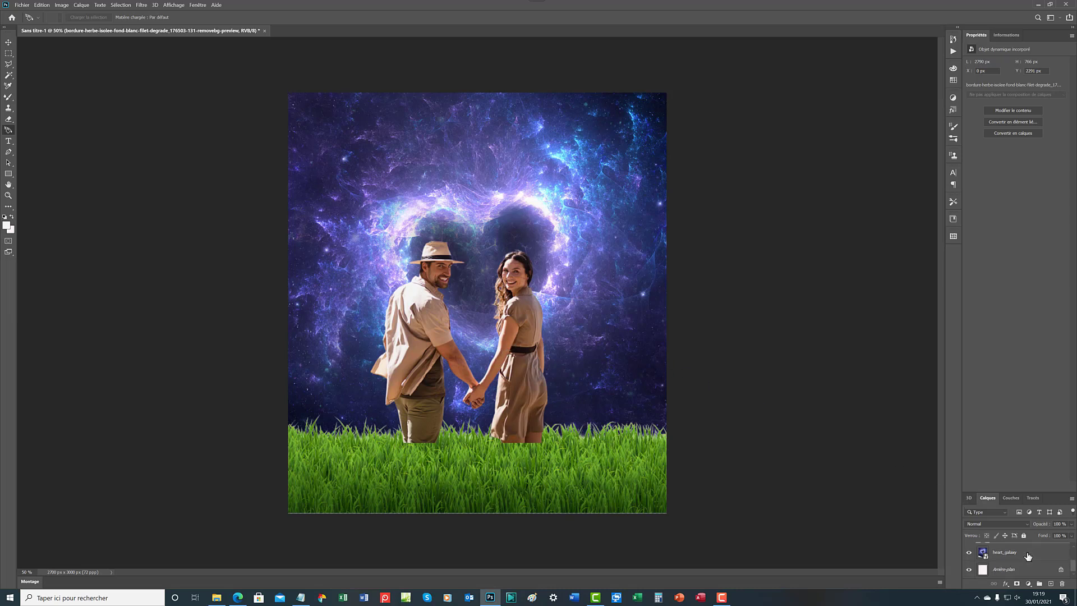
pyautogui.scroll(1, 1027, 556)
pyautogui.scroll(1, 1028, 555)
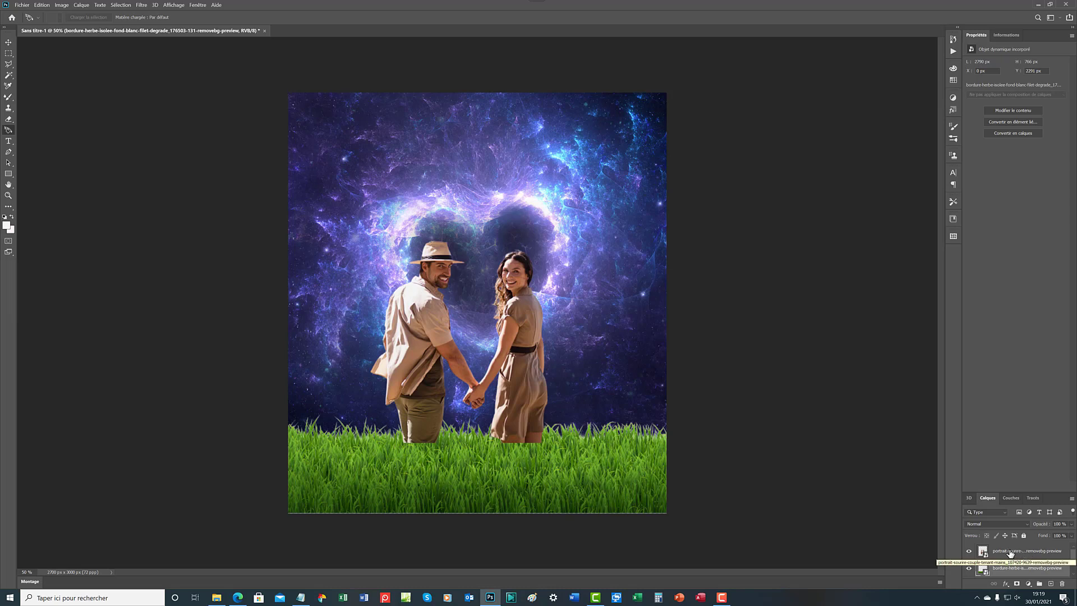
pyautogui.click(1009, 552)
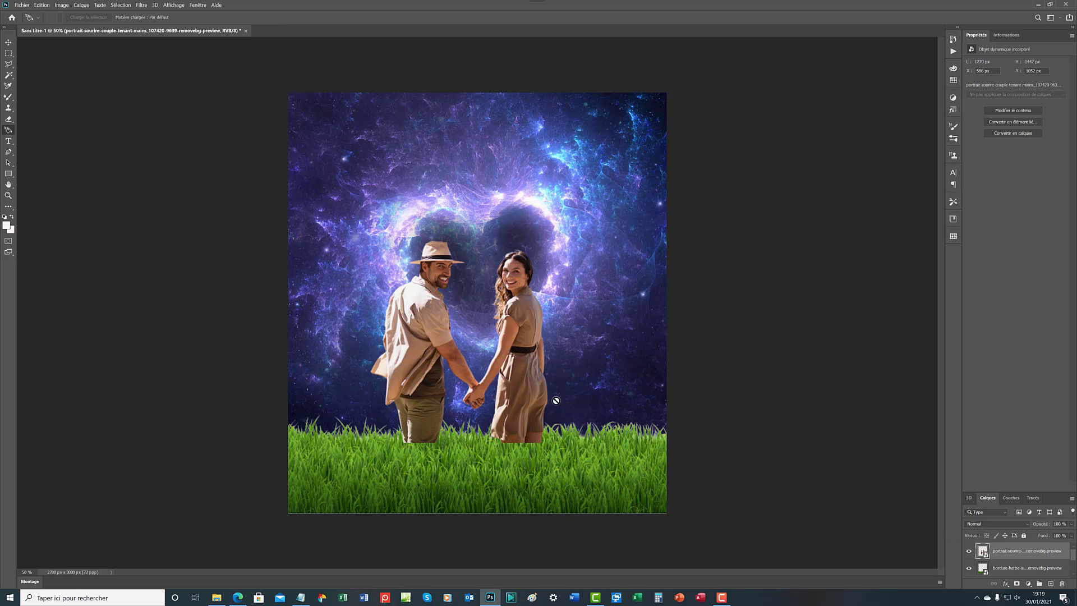
pyautogui.hotkey('ctrl', 't')
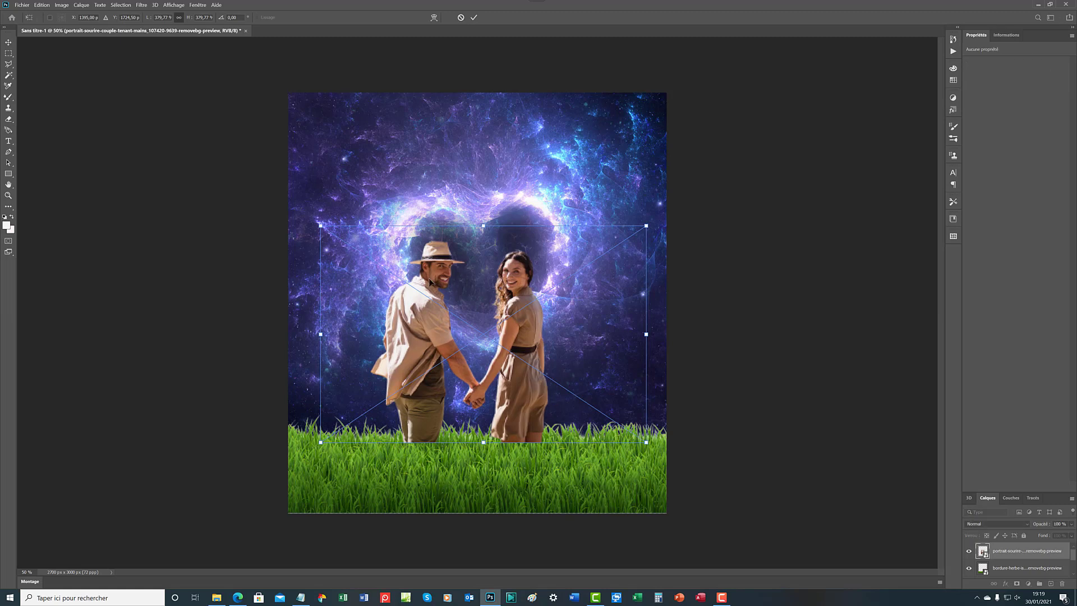
pyautogui.moveTo(425, 305); pyautogui.dragTo(430, 381)
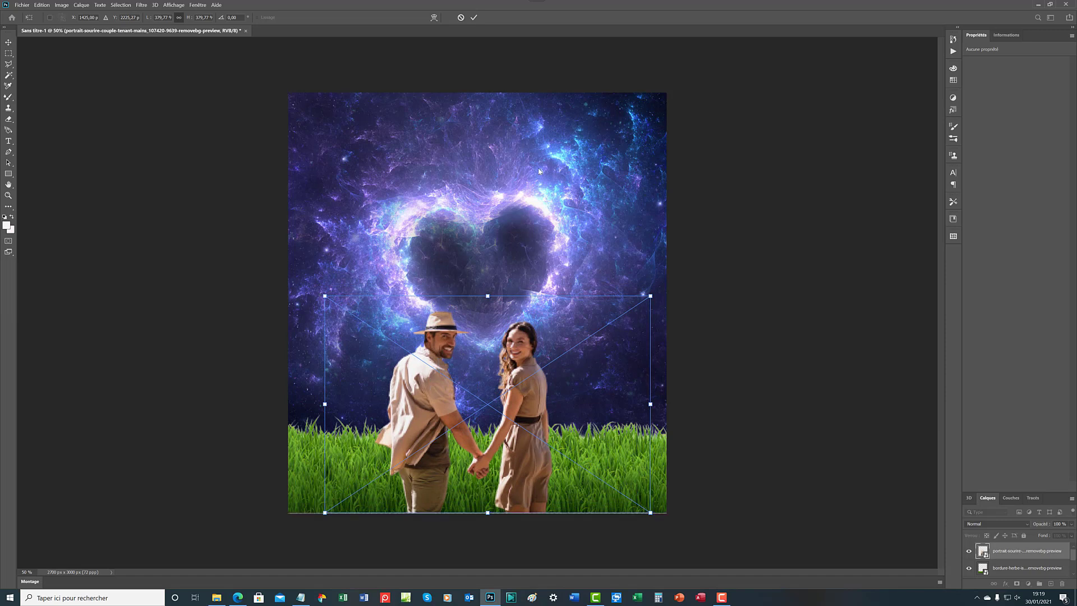
pyautogui.click(474, 18)
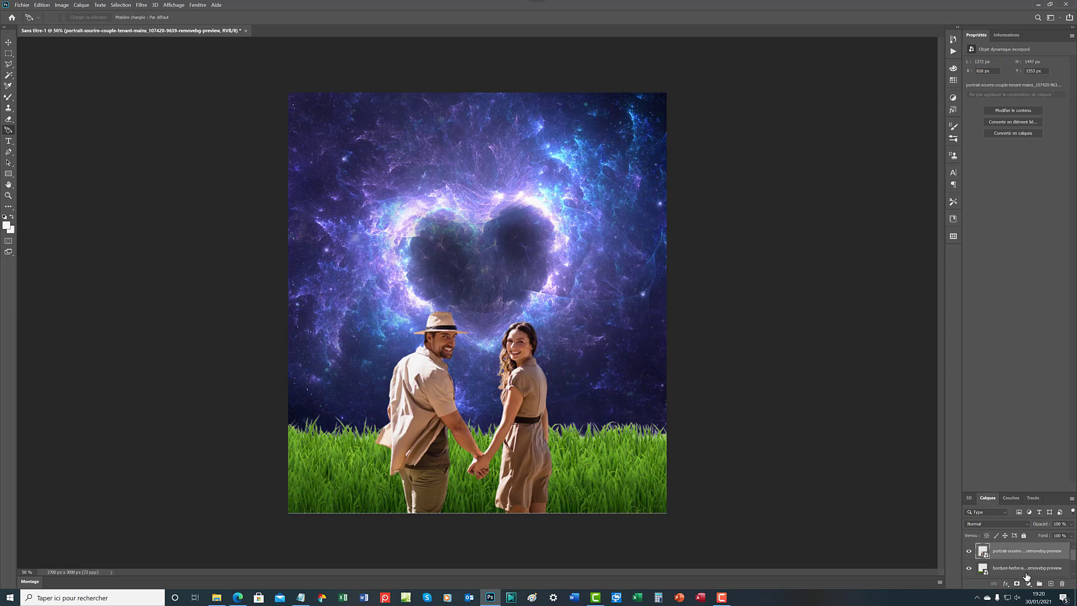
# Select the heart_galaxy layer and add a Teinte/Saturation adjustment layer above it.
pyautogui.scroll(-2, 1029, 568)
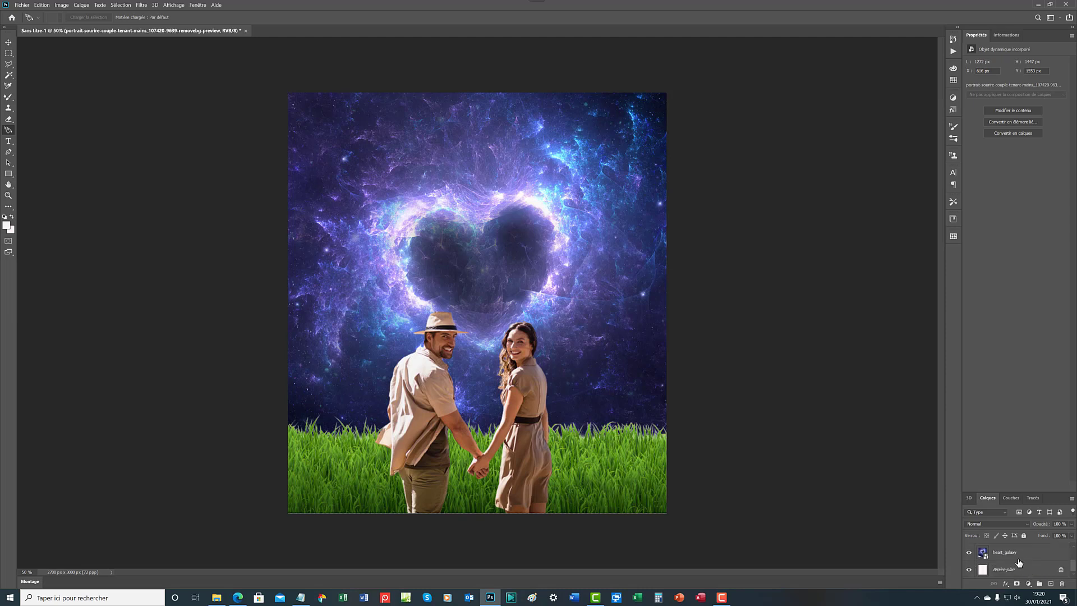
pyautogui.scroll(1, 1018, 555)
pyautogui.scroll(1, 1018, 556)
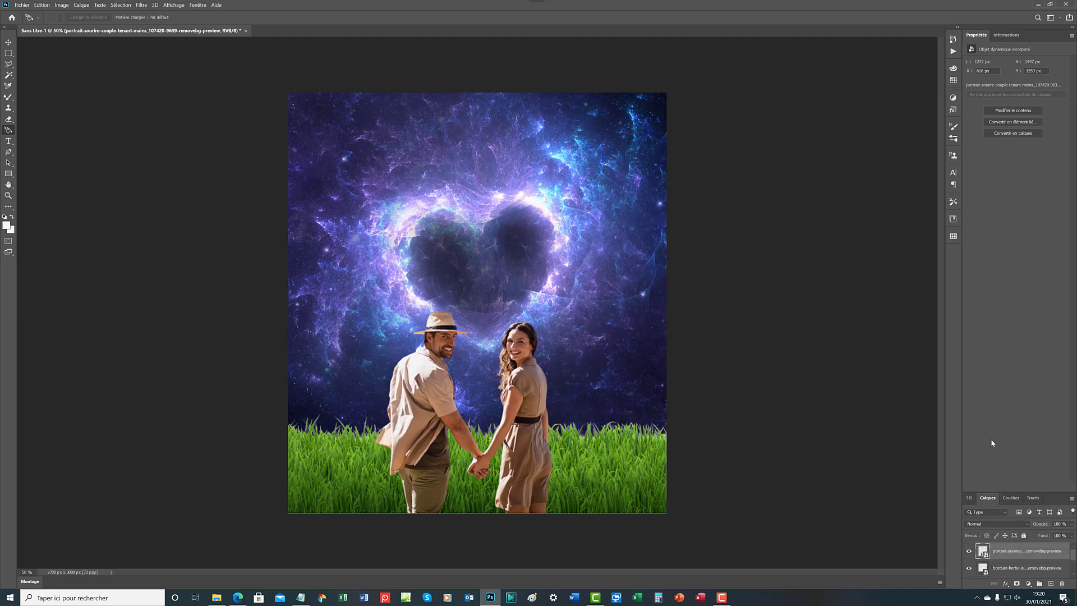
pyautogui.scroll(-2, 1009, 530)
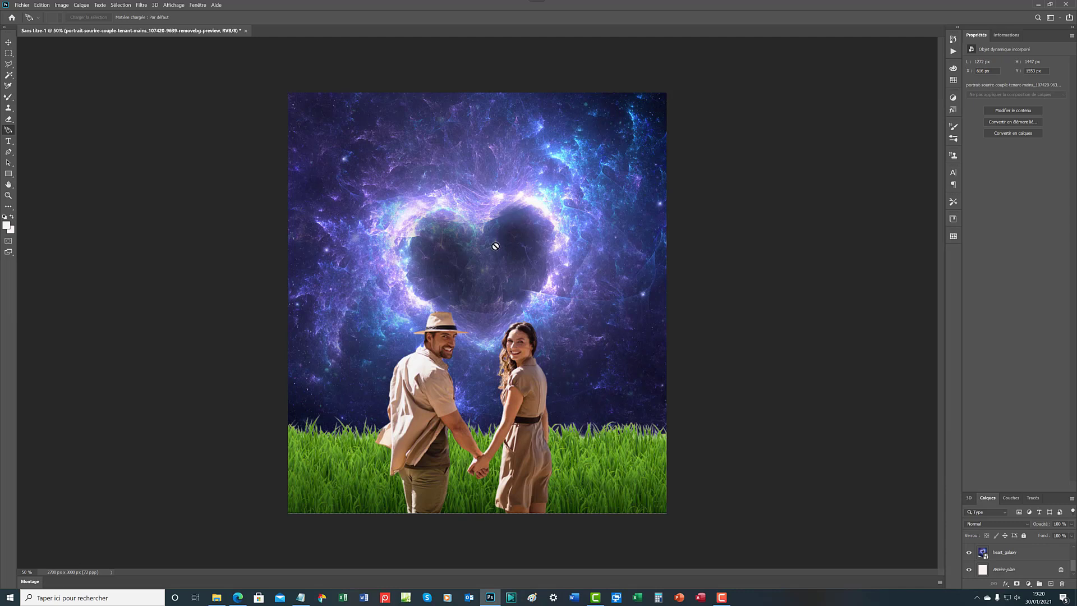
pyautogui.click(1007, 556)
pyautogui.moveTo(1002, 543)
pyautogui.mouseDown()
pyautogui.moveTo(854, 575)
pyautogui.moveTo(862, 604)
pyautogui.moveTo(879, 567)
pyautogui.mouseUp()
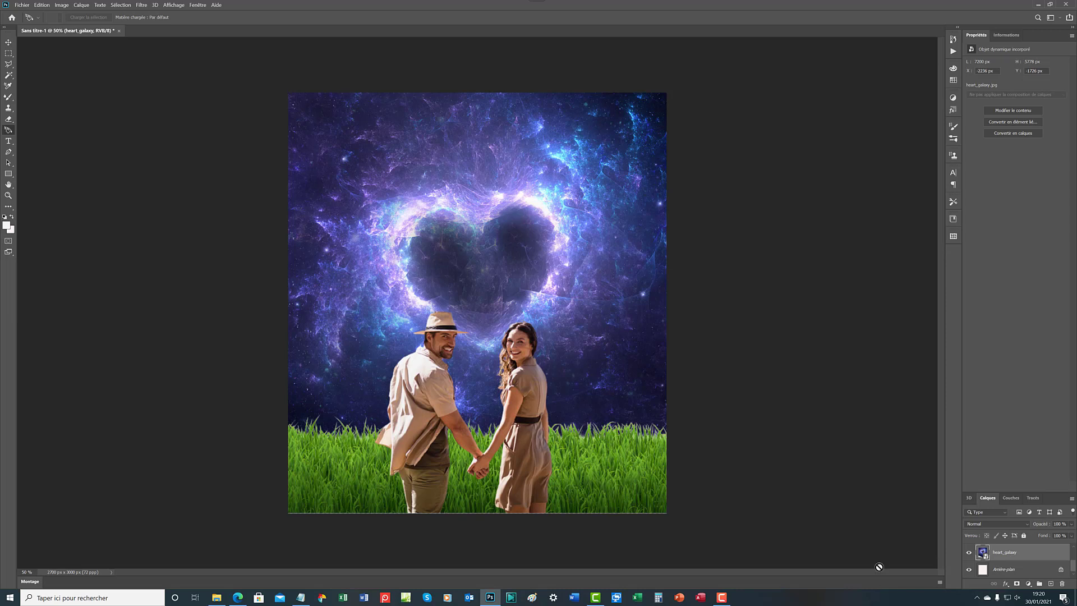
pyautogui.moveTo(879, 567); pyautogui.dragTo(883, 563)
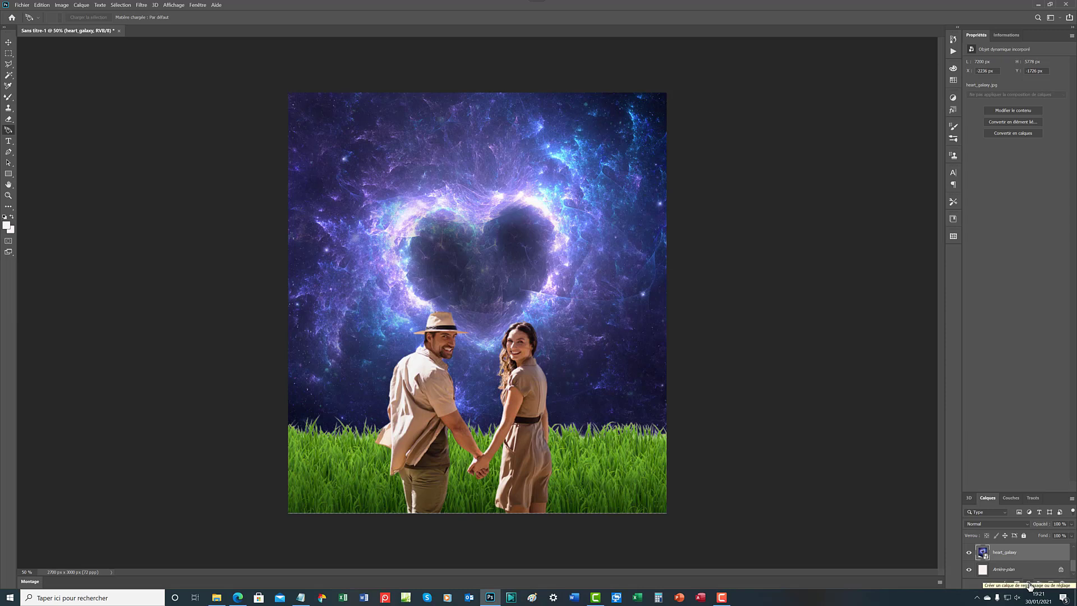
pyautogui.click(1030, 586)
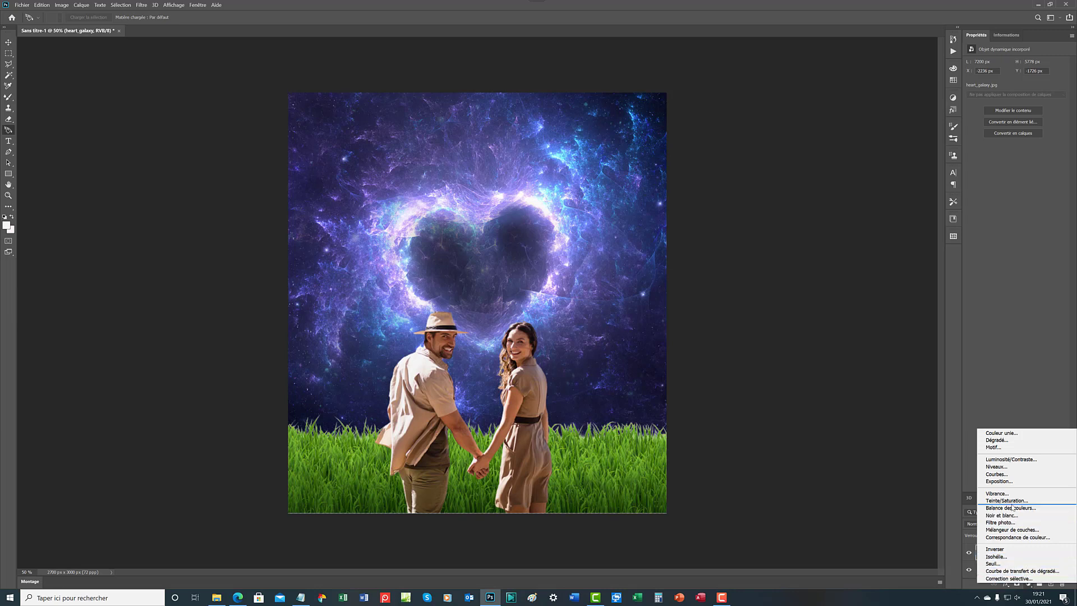
pyautogui.press('Escape')
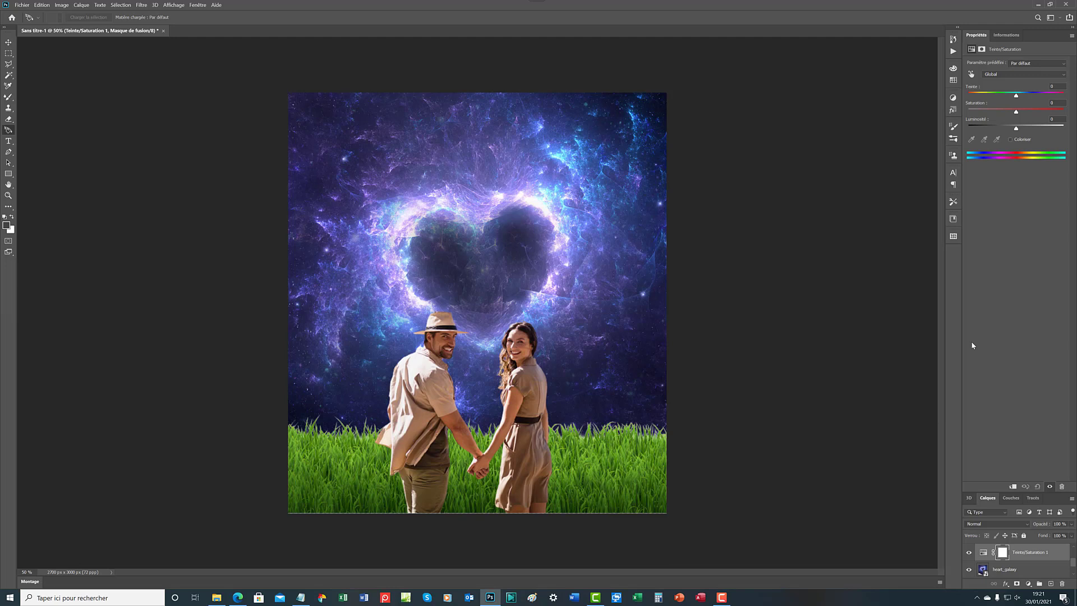
# Colorise the galaxy golden yellow: Hue 54, Saturation 70, Lightness 2.
pyautogui.click(1010, 141)
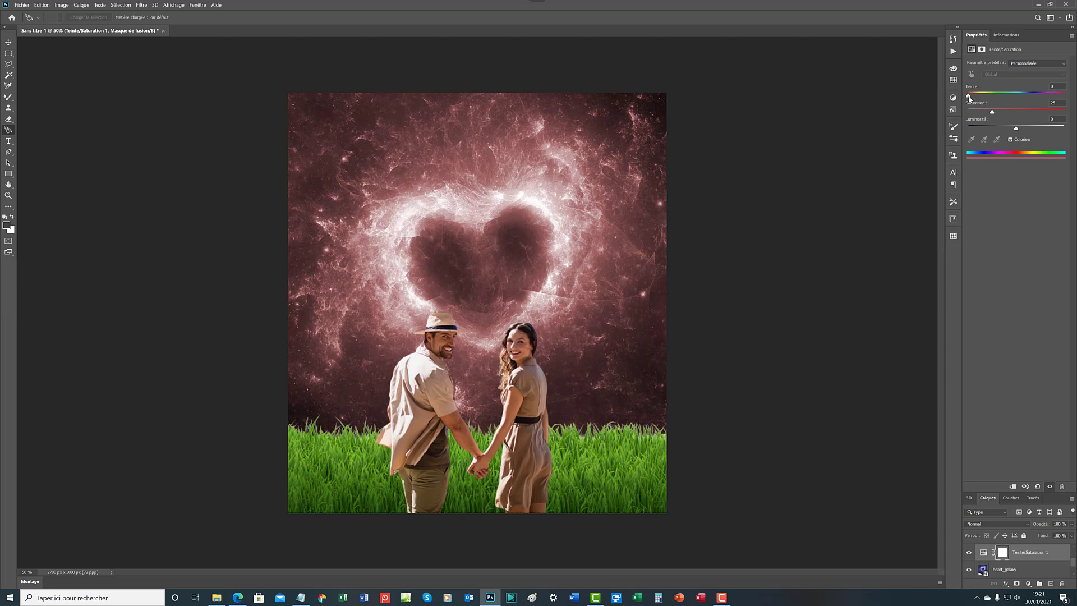
pyautogui.moveTo(968, 98); pyautogui.dragTo(981, 98)
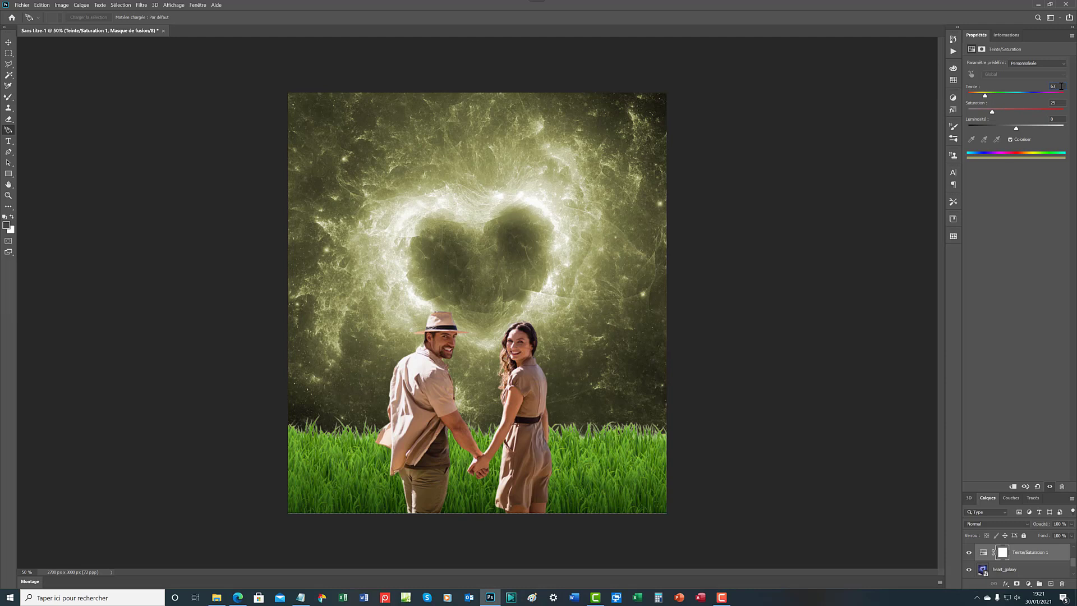
pyautogui.click(1059, 86)
pyautogui.write('54')
pyautogui.doubleClick(1053, 102)
pyautogui.write('7')
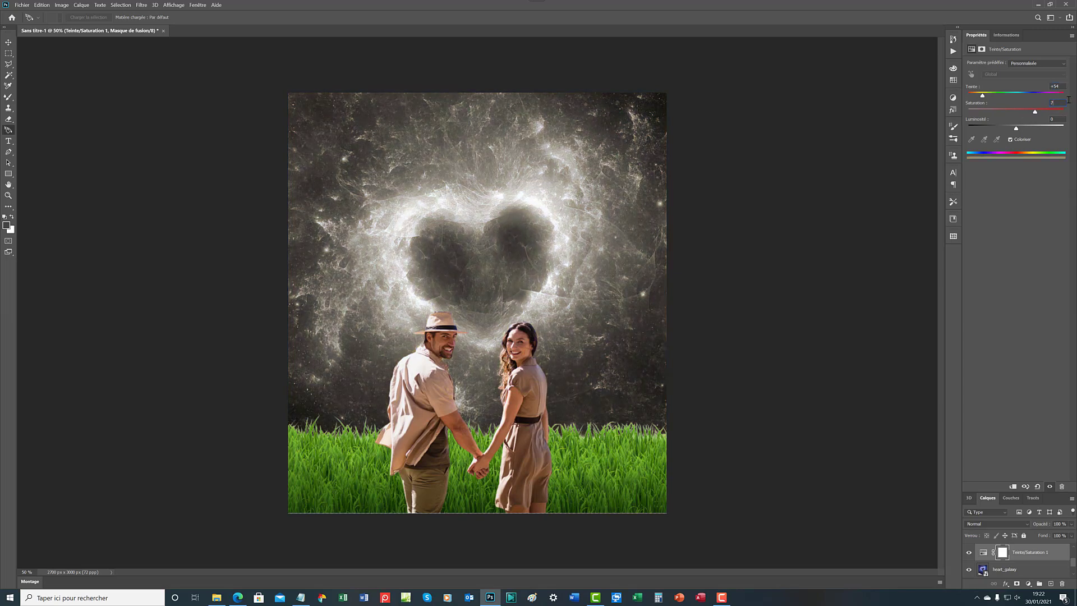
pyautogui.write('0')
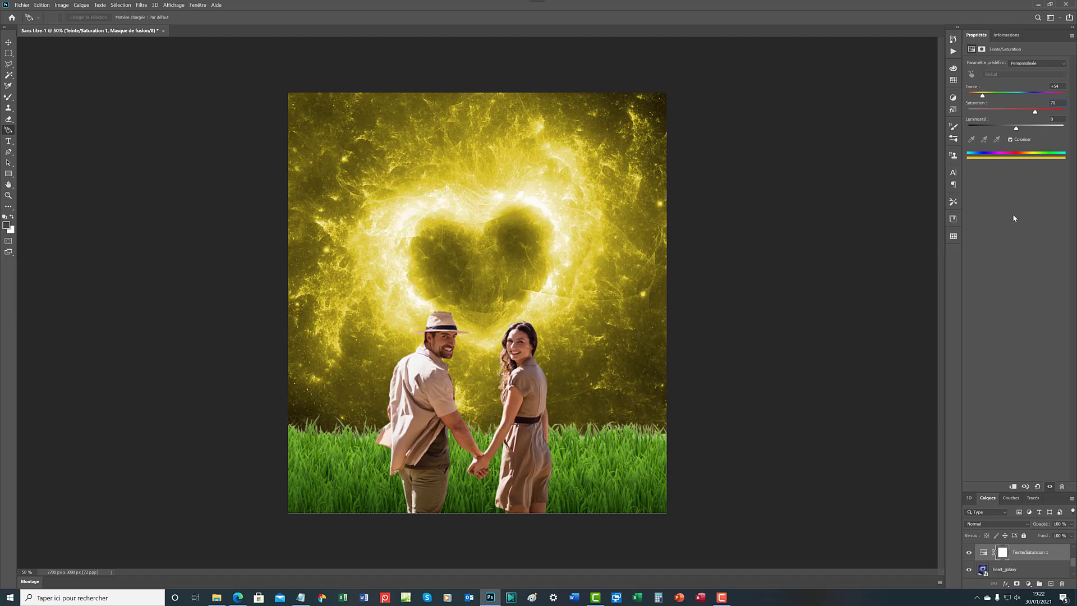
pyautogui.press('Return')
pyautogui.moveTo(1017, 129)
pyautogui.mouseDown()
pyautogui.moveTo(994, 129)
pyautogui.moveTo(1025, 130)
pyautogui.moveTo(1019, 143)
pyautogui.mouseUp()
# Add empty layer Calque 1 above the Hue/Saturation adjustment, clipping it and then releasing the clip.
pyautogui.click(1051, 585)
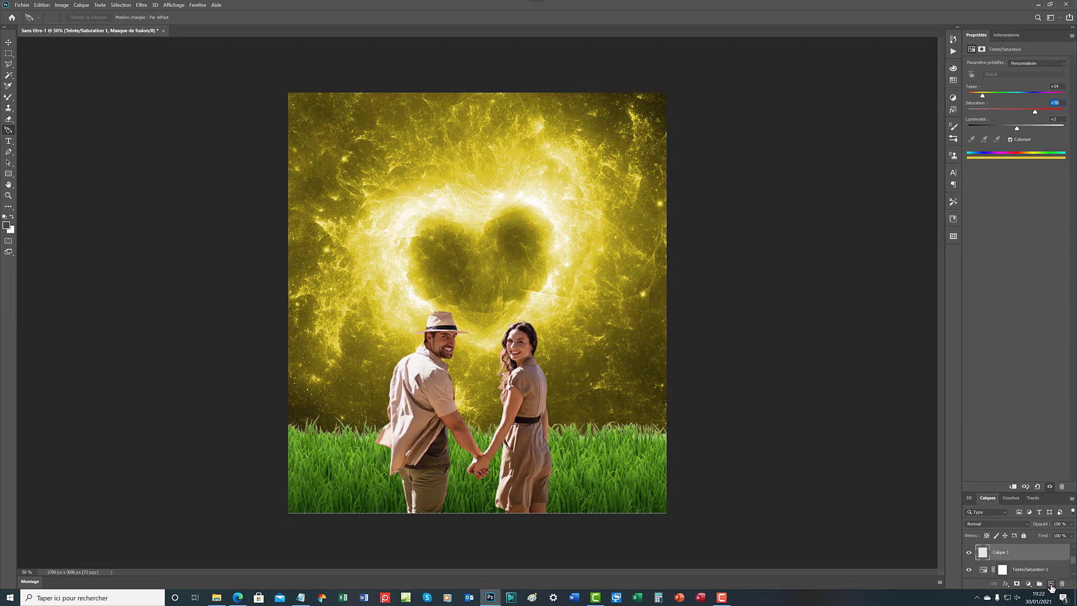
pyautogui.rightClick(1015, 558)
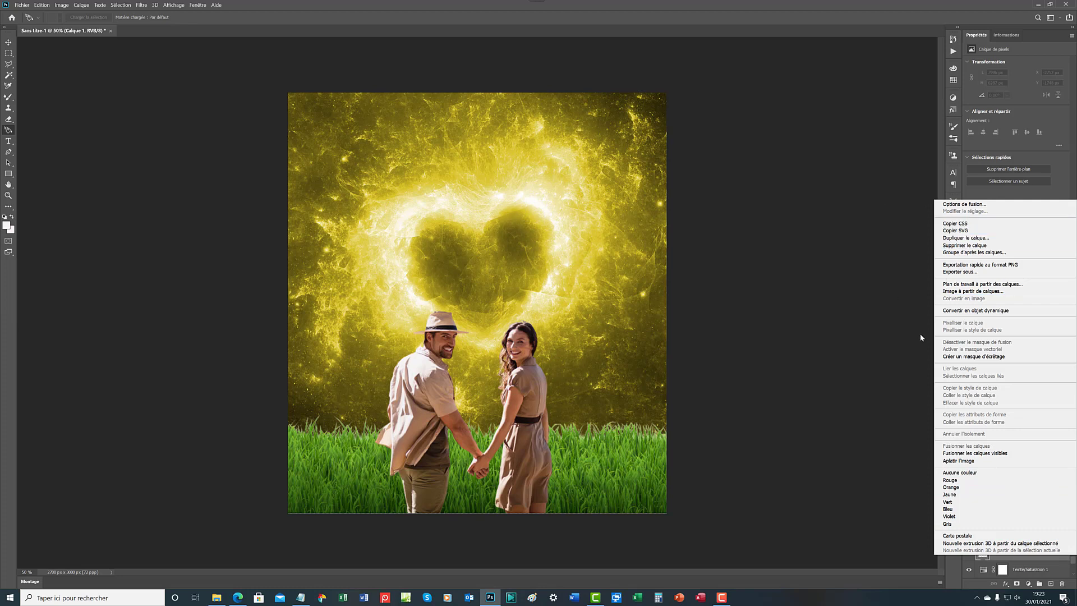
pyautogui.click(965, 358)
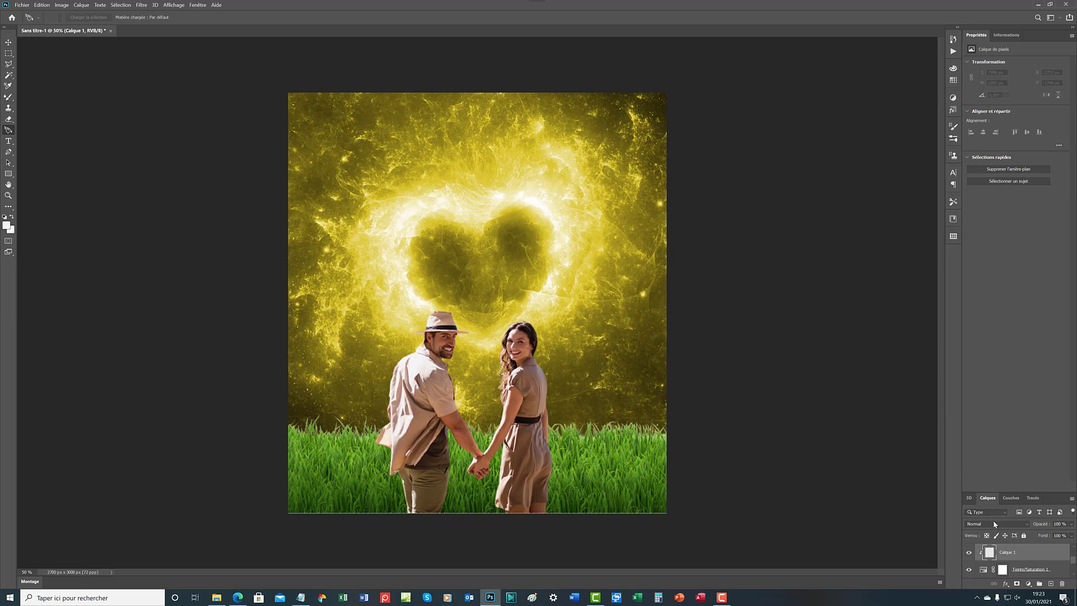
pyautogui.rightClick(1007, 555)
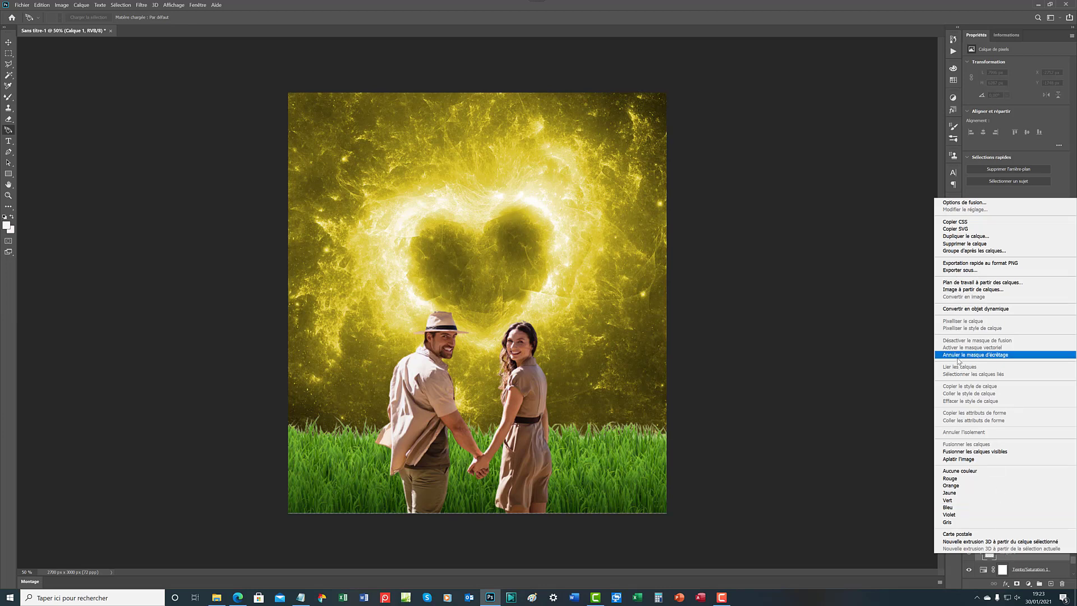
pyautogui.click(958, 355)
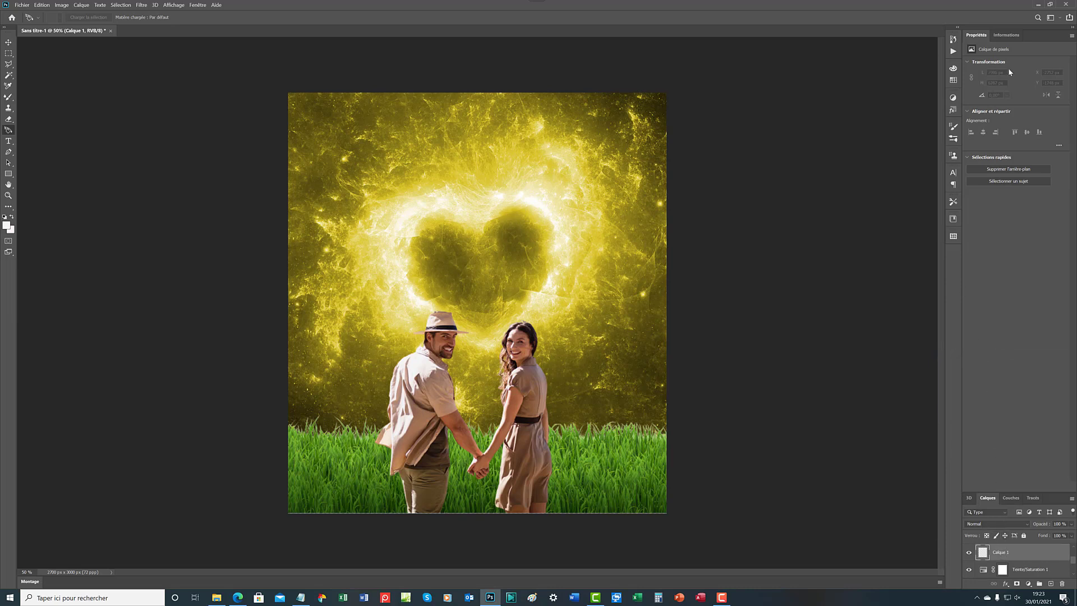
pyautogui.rightClick(1003, 556)
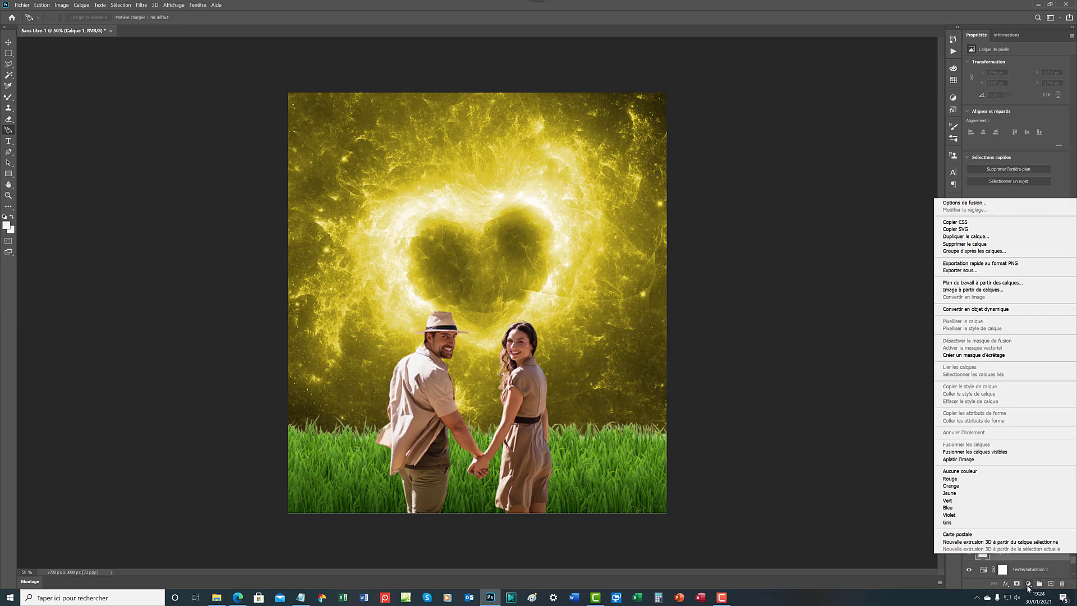
pyautogui.click(1028, 587)
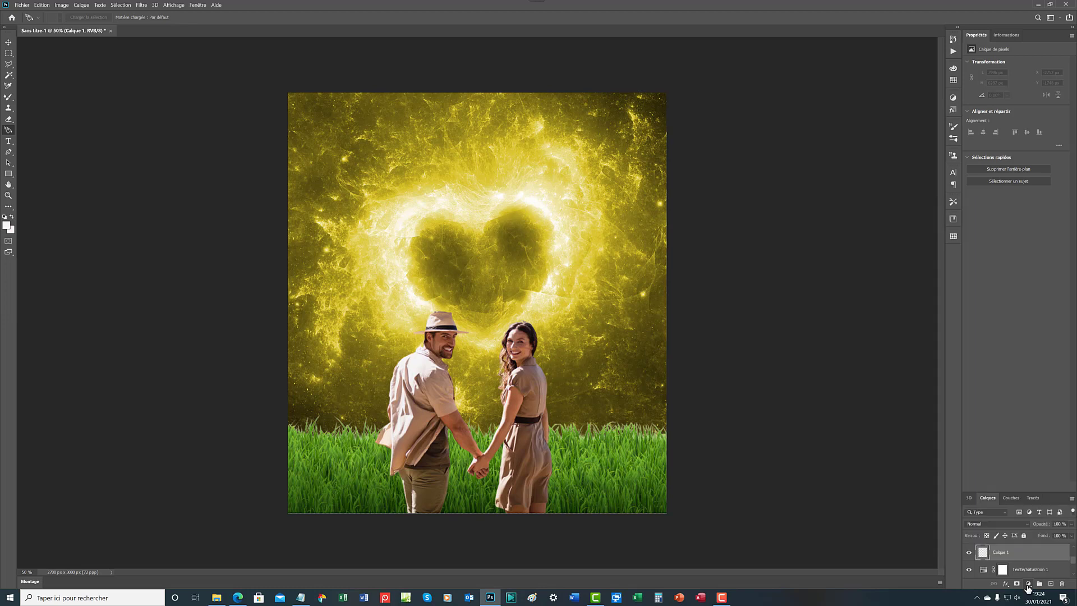
pyautogui.click(1028, 586)
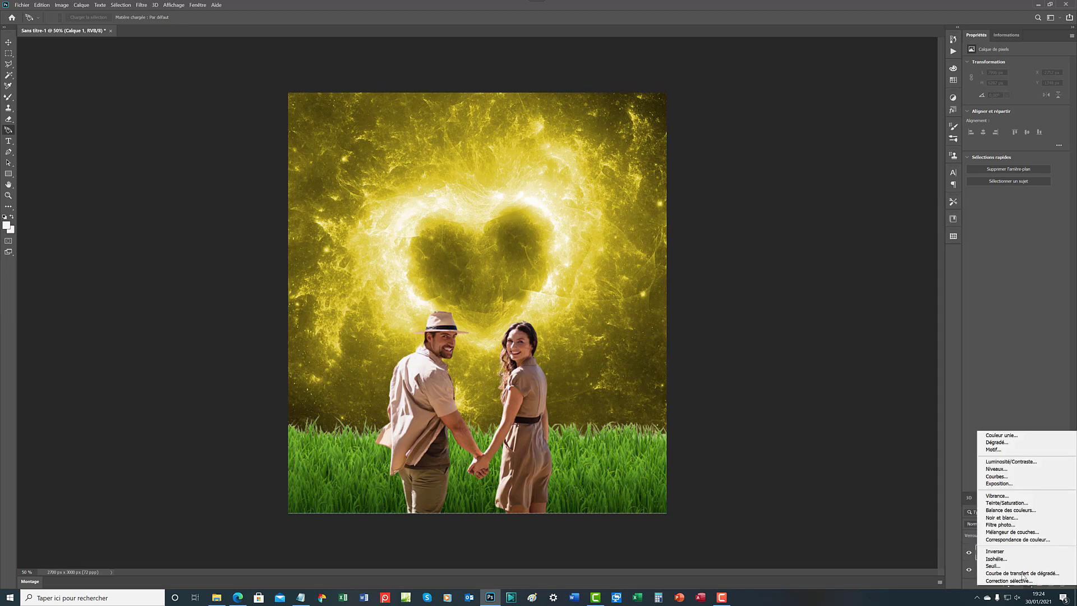
# Add an Exposition adjustment layer with exposure 0,03 and offset -0,1564.
pyautogui.click(1001, 484)
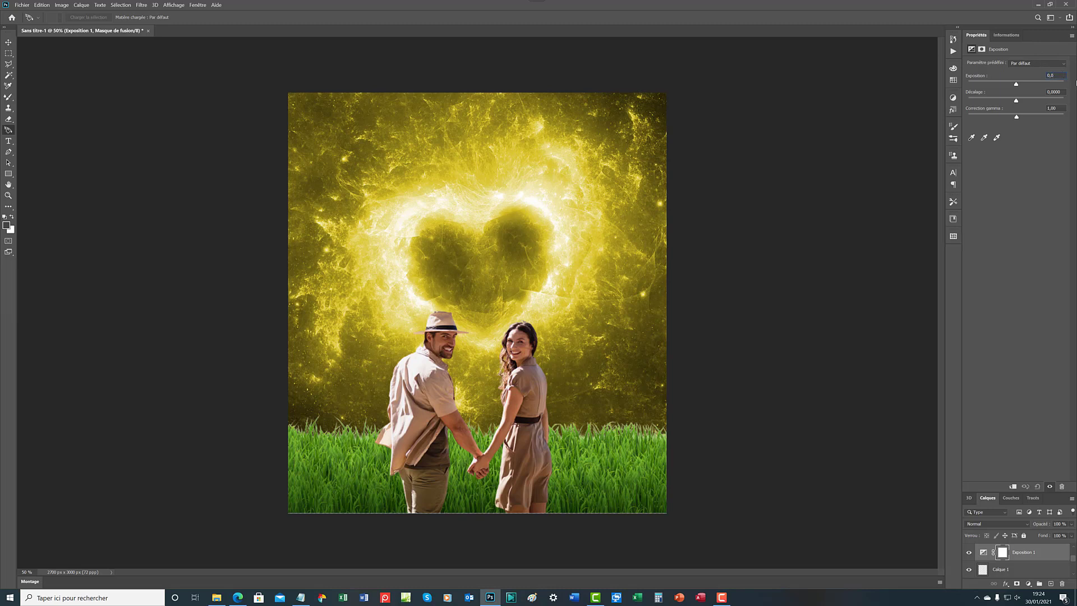
pyautogui.write('3')
pyautogui.moveTo(1058, 94); pyautogui.dragTo(1053, 94)
pyautogui.write('1564')
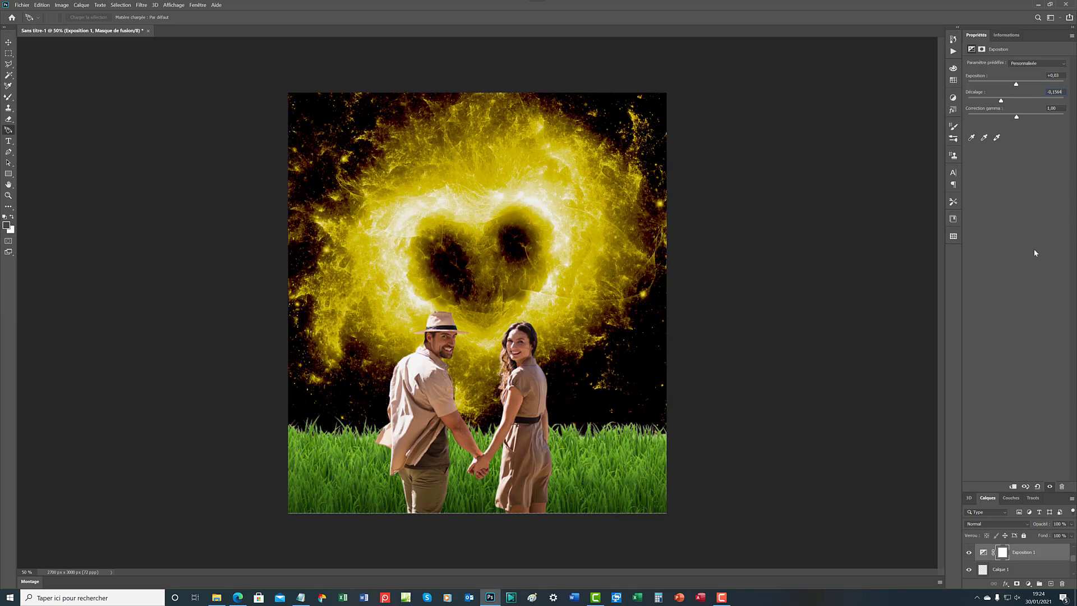
pyautogui.press('Return')
# Tune the gamma correction until the golden heart glows against a black sky.
pyautogui.moveTo(1017, 119); pyautogui.dragTo(969, 128)
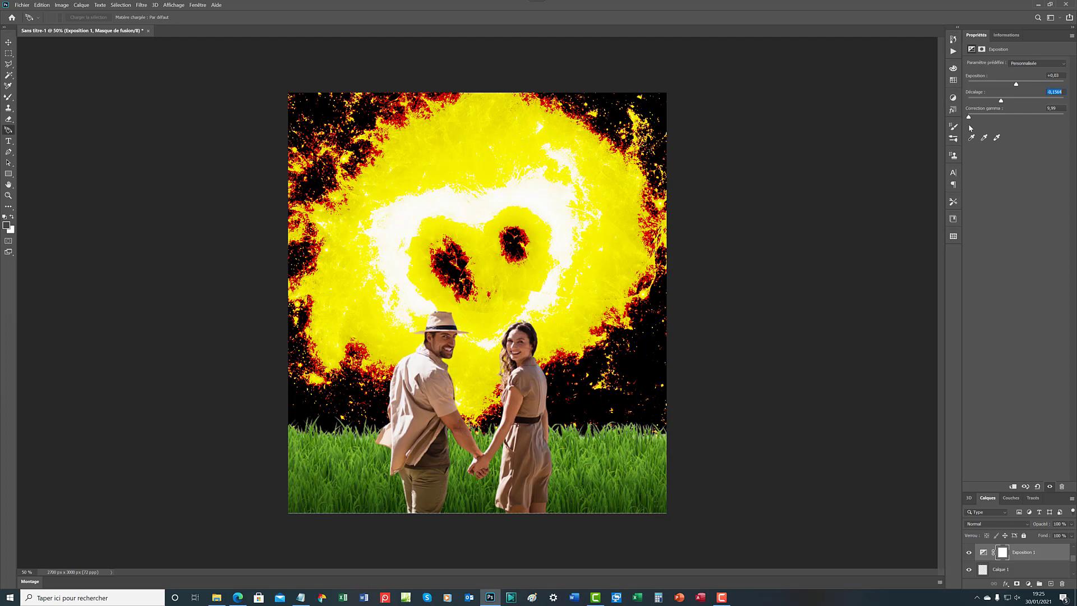
pyautogui.moveTo(968, 125); pyautogui.dragTo(1071, 144)
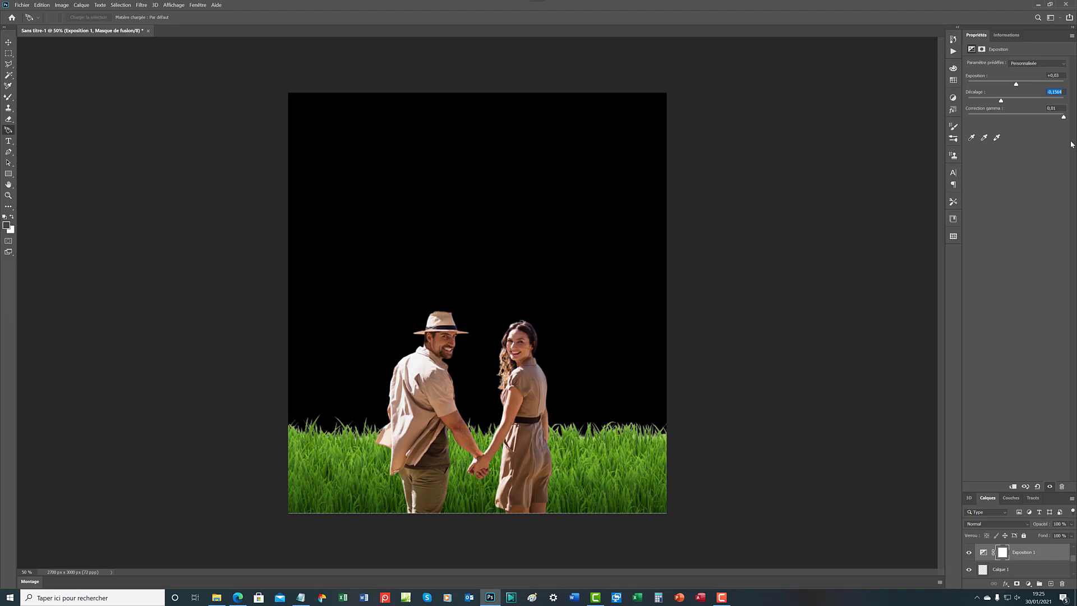
pyautogui.moveTo(1069, 147); pyautogui.dragTo(1022, 150)
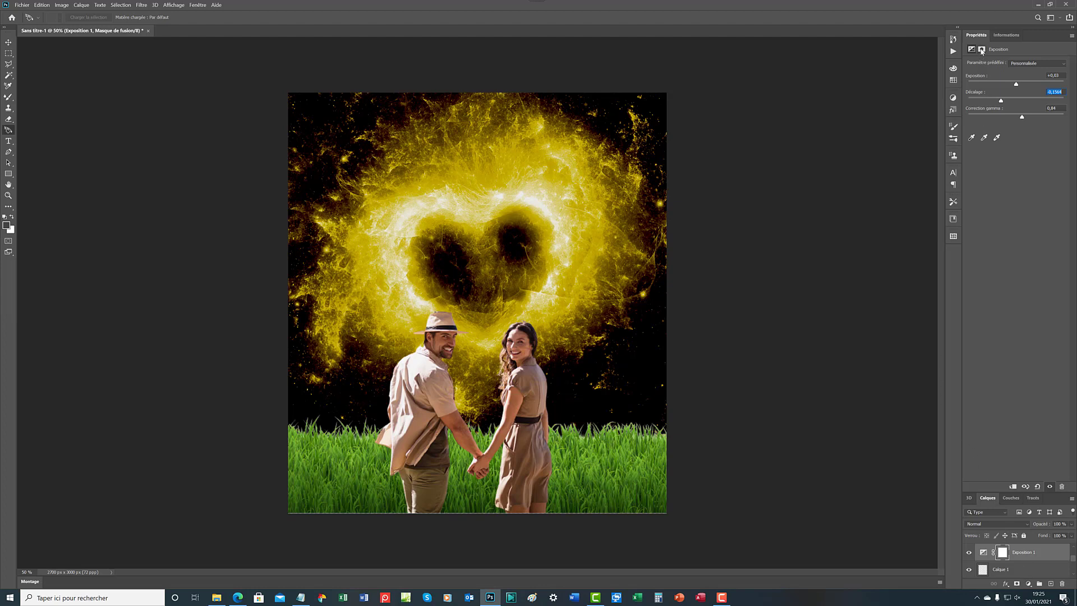
# Give the Exposition 1 mask 4,2 px feather and 29 % density, then show the full layer stack.
pyautogui.click(982, 50)
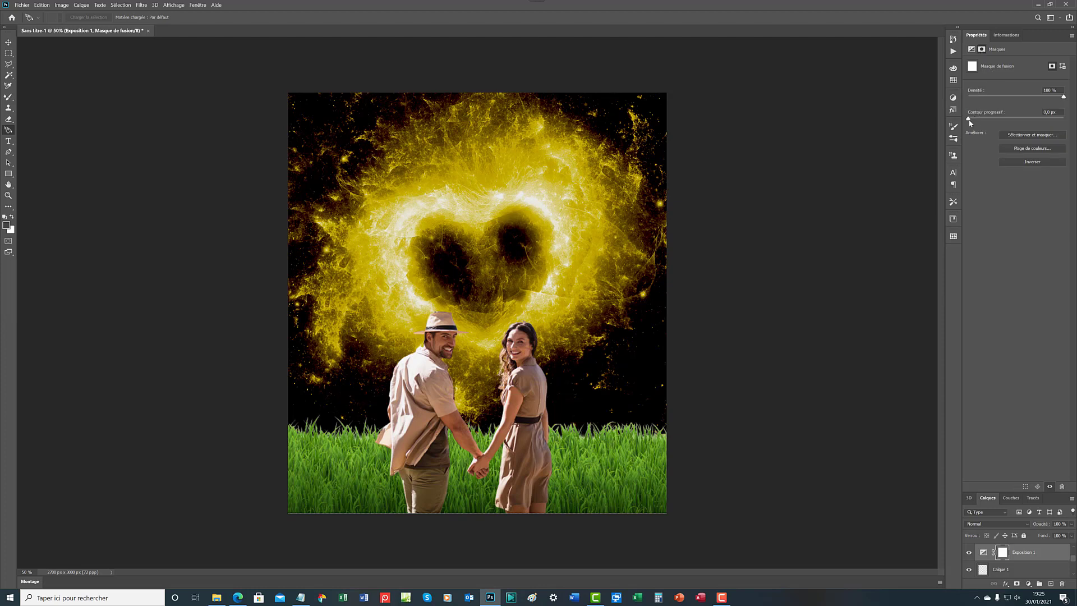
pyautogui.moveTo(969, 119)
pyautogui.mouseDown()
pyautogui.moveTo(1074, 123)
pyautogui.moveTo(978, 127)
pyautogui.mouseUp()
pyautogui.moveTo(1064, 98); pyautogui.dragTo(977, 102)
pyautogui.click(1007, 37)
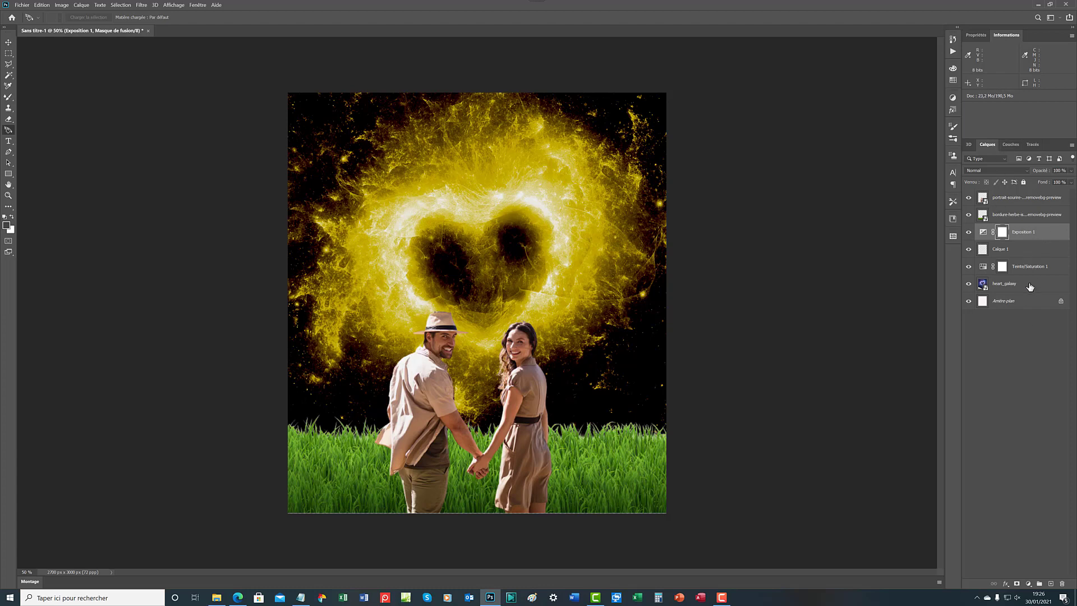
pyautogui.click(1012, 147)
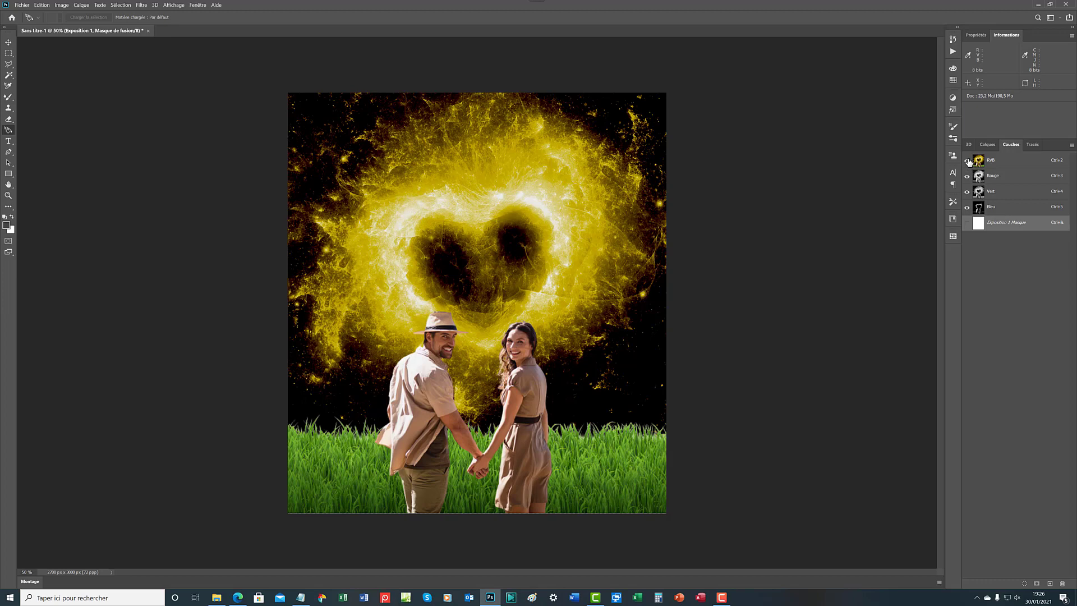
pyautogui.click(968, 177)
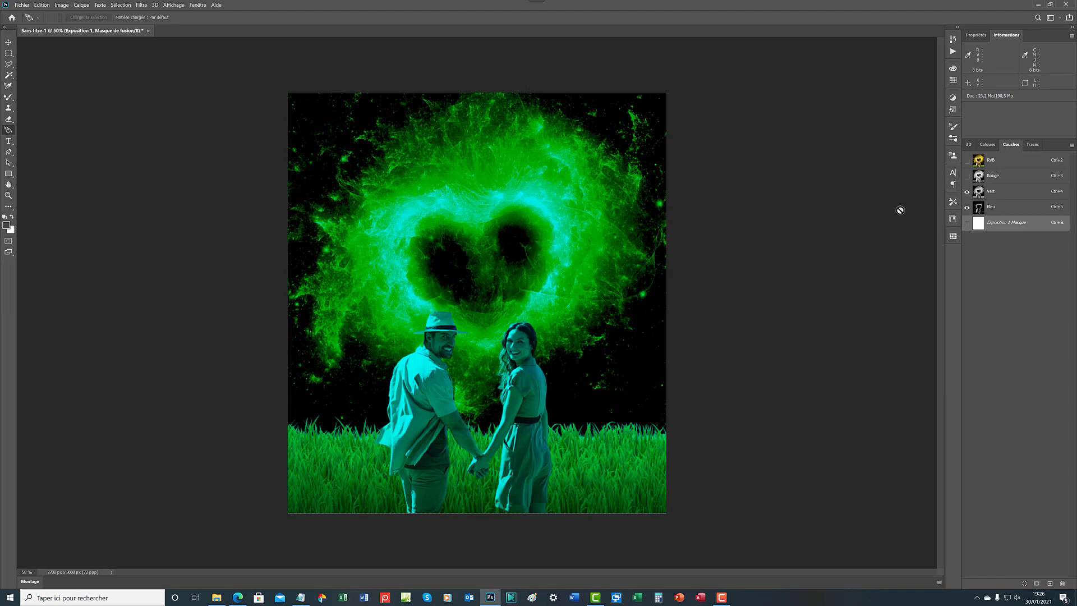
pyautogui.click(967, 191)
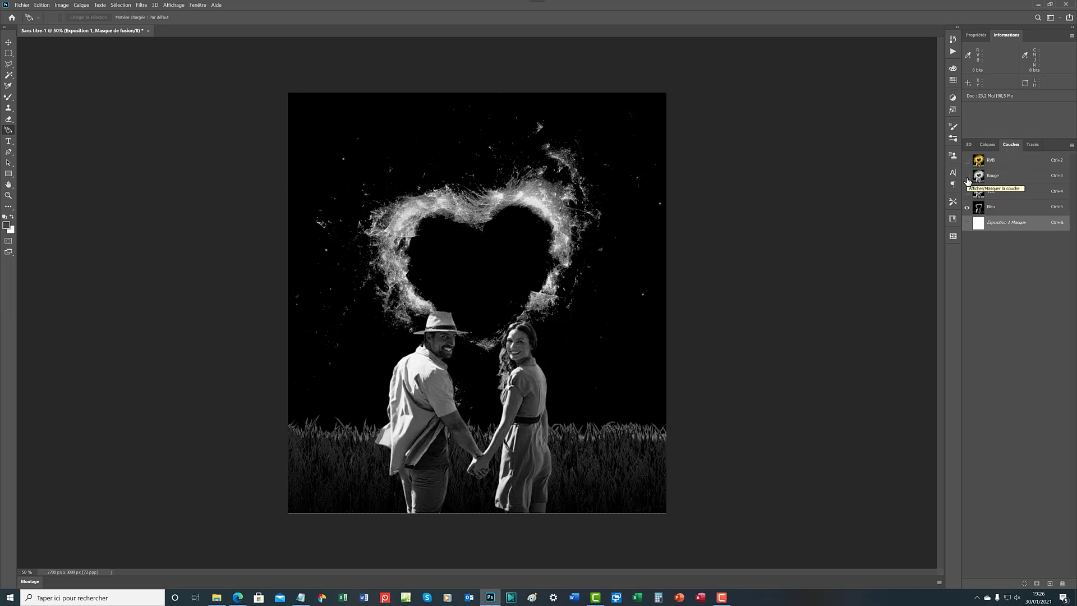
pyautogui.click(967, 175)
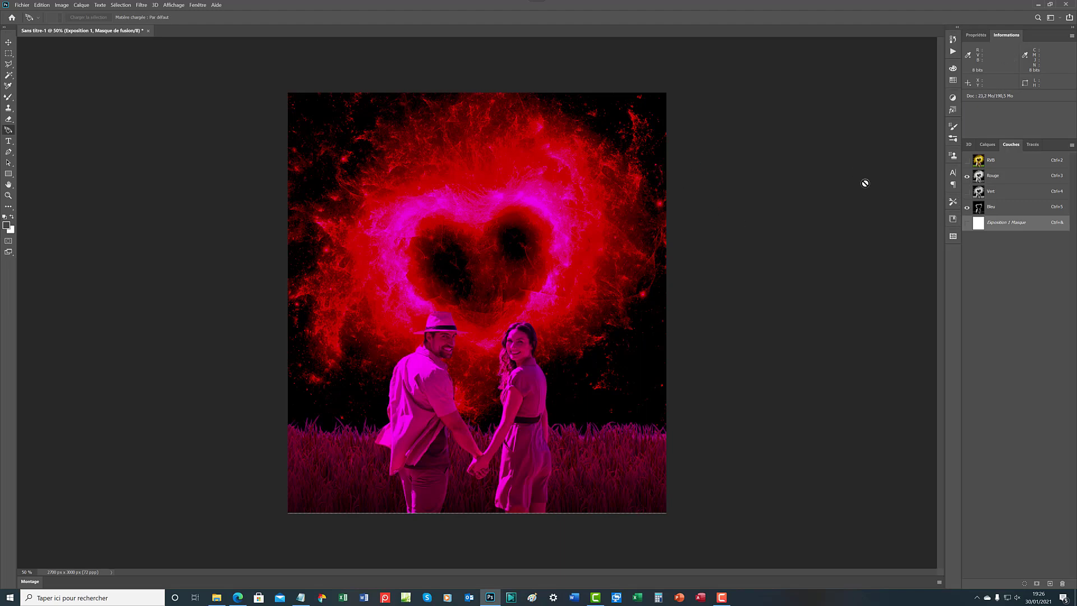
pyautogui.click(967, 175)
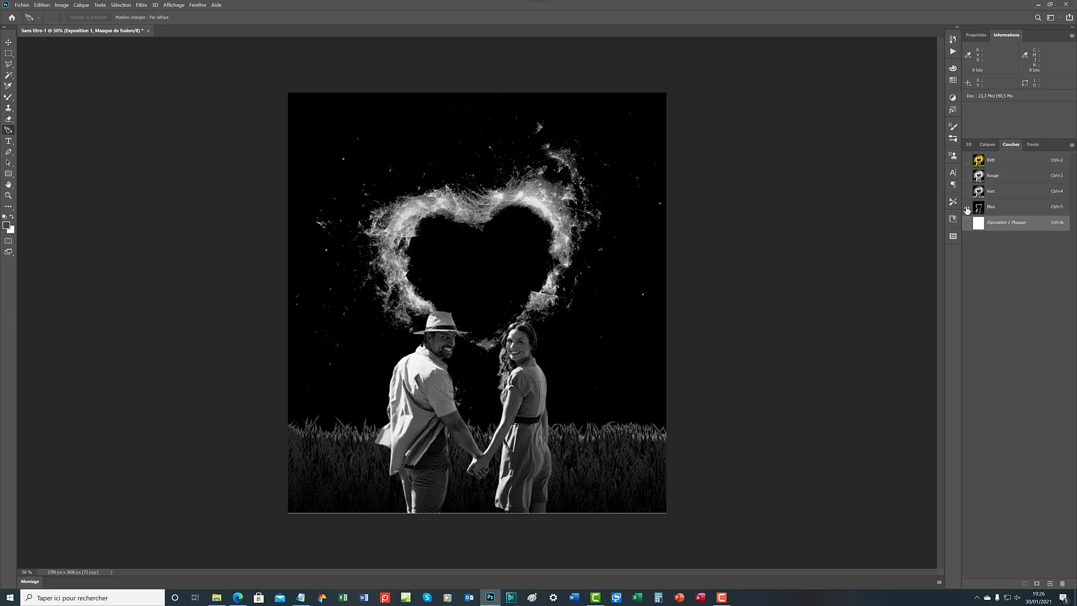
pyautogui.click(966, 208)
pyautogui.click(967, 175)
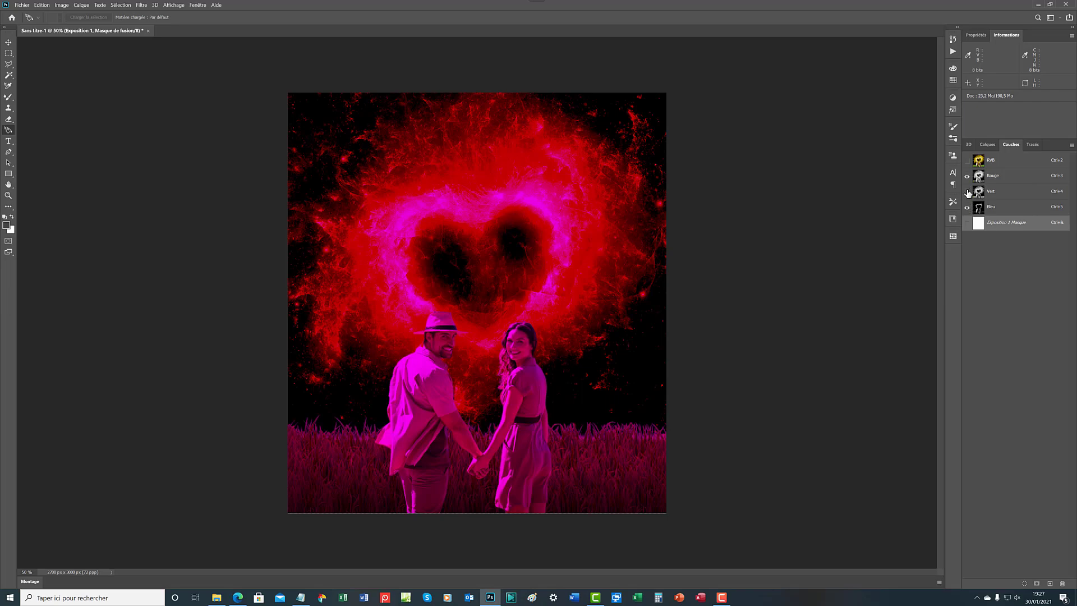
pyautogui.click(967, 191)
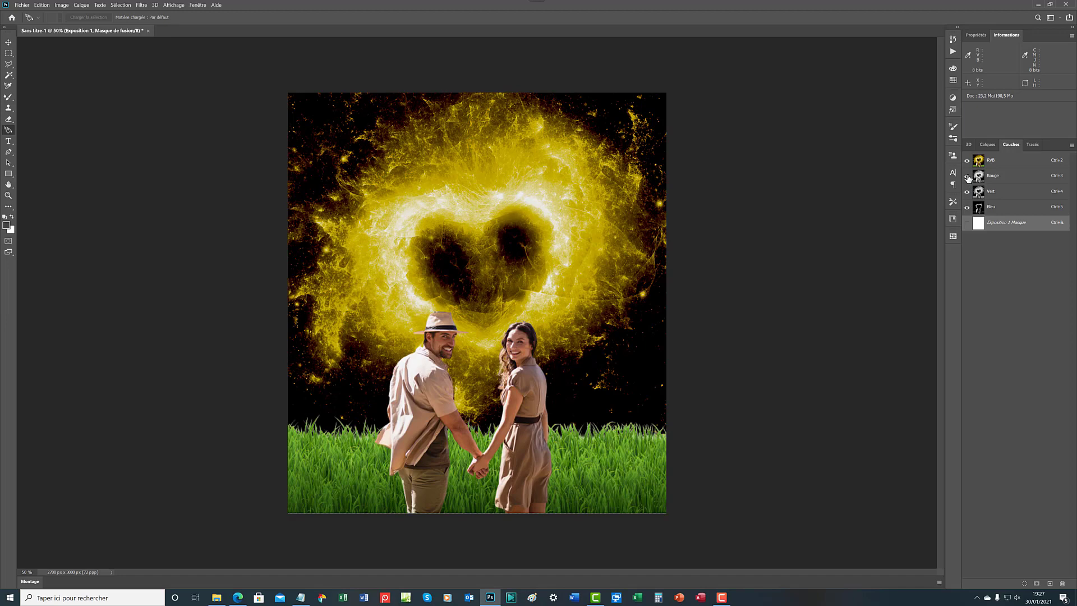
pyautogui.click(967, 176)
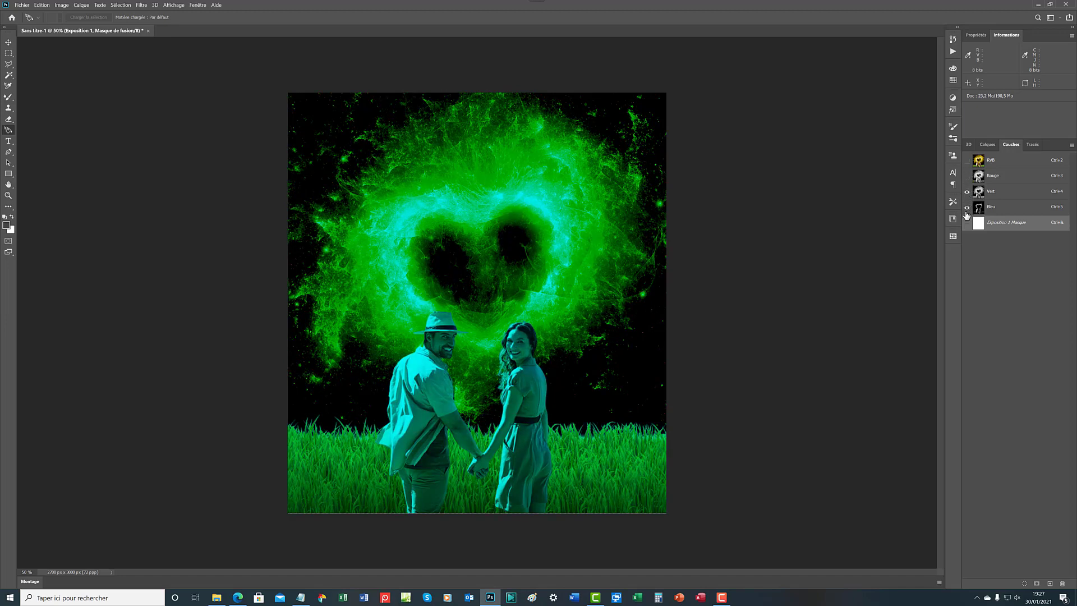